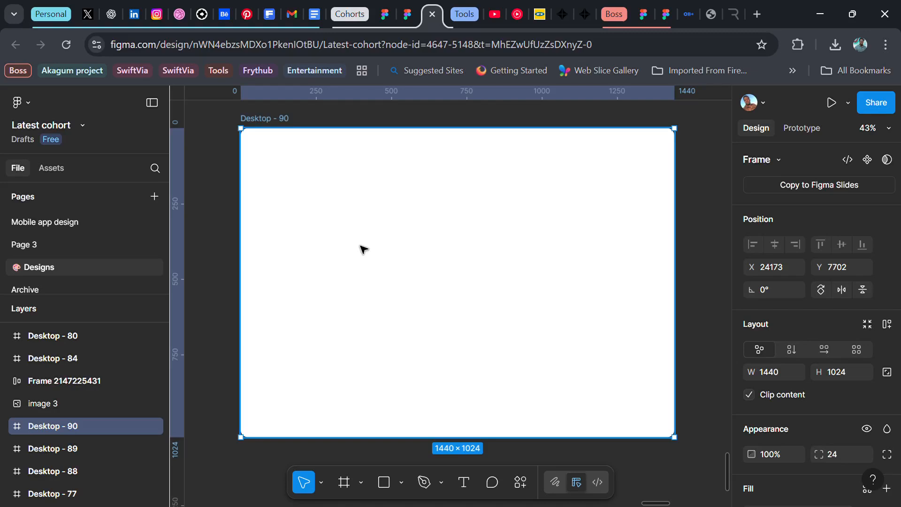
Step: Add a text layer reading "Header text 1" in the upper-left part of the Desktop - 90 frame
key(t)
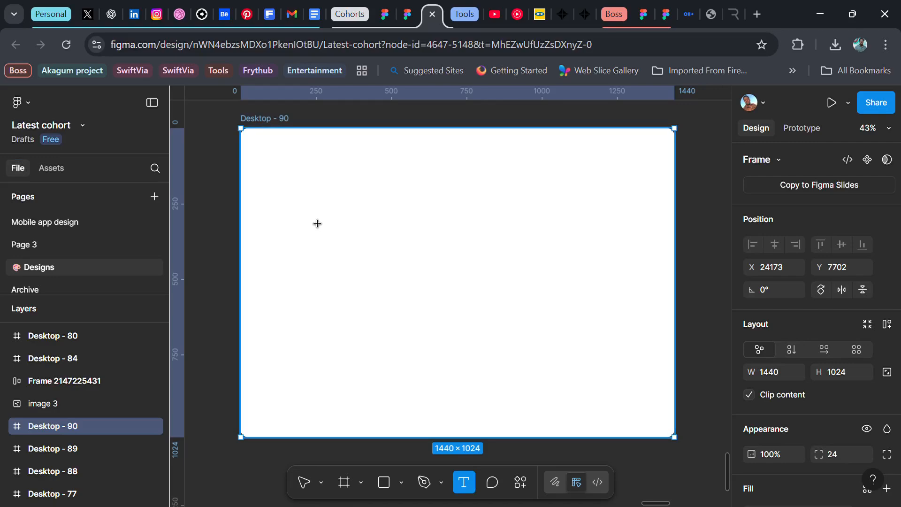
click(306, 217)
text(Header)
key(Escape)
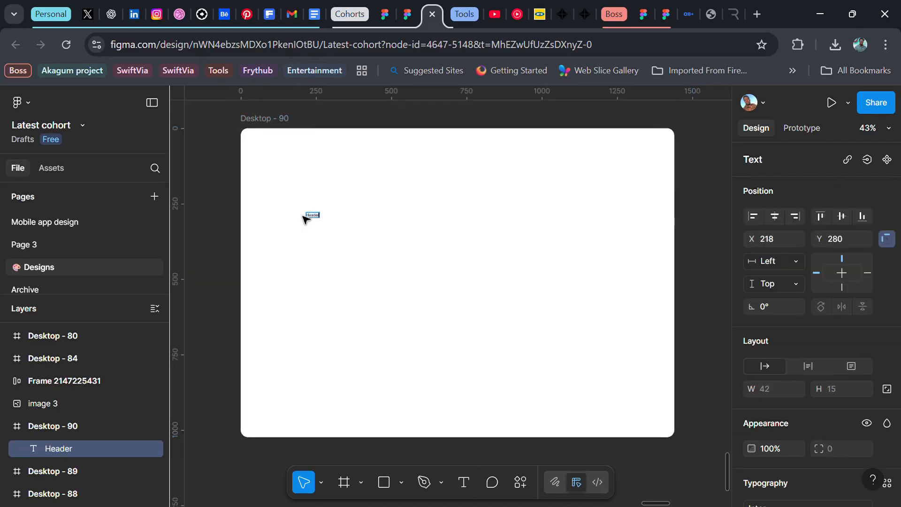
text(text 1)
key(Escape)
Step: Format the "Header text 1" layer in Satoshi Bold at font size 16
scroll(348, 229, up, 10)
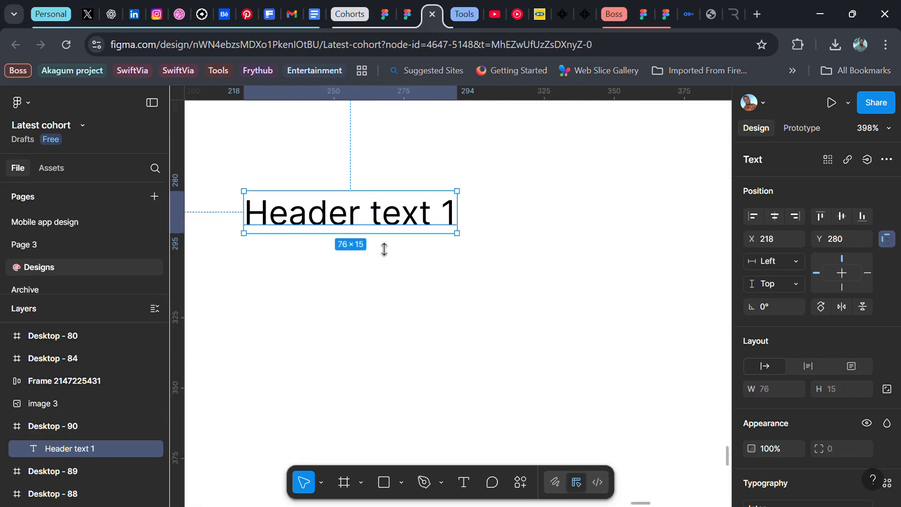
scroll(384, 249, down, 5)
scroll(809, 352, down, 5)
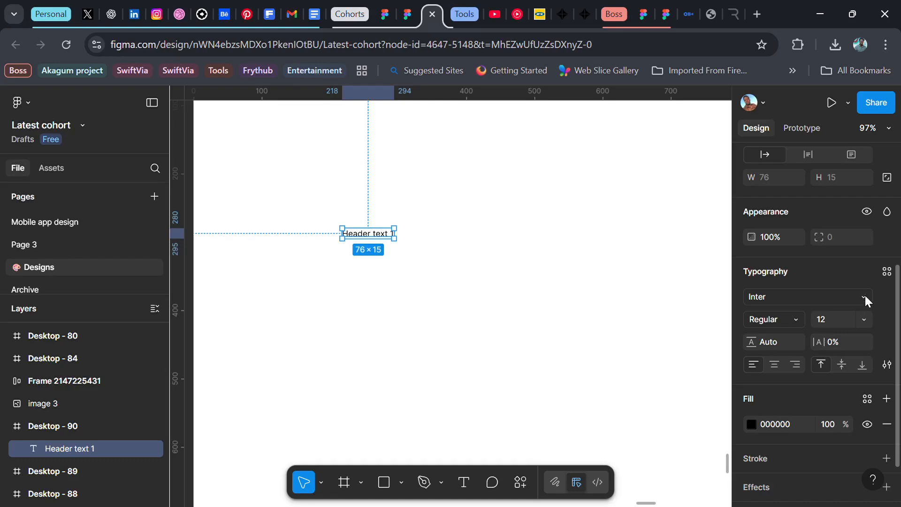
click(811, 298)
text(satoshi)
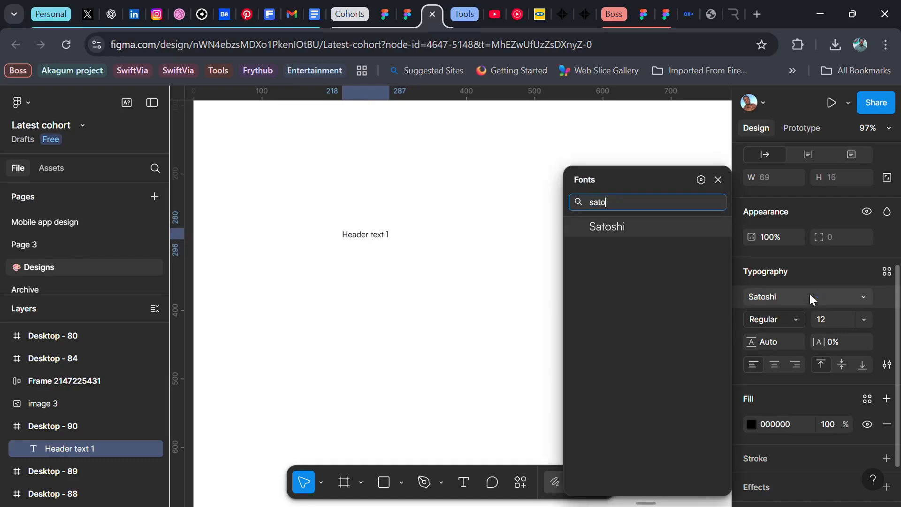
key(Return)
click(864, 318)
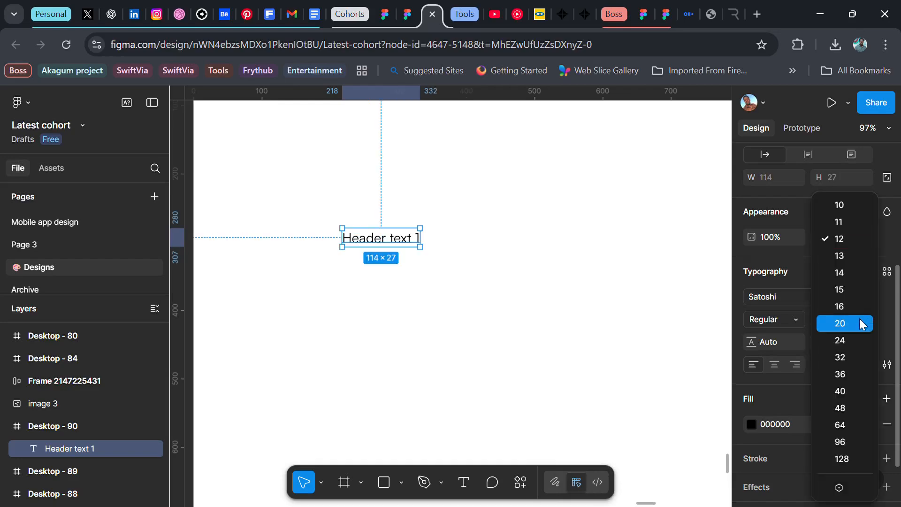
click(853, 306)
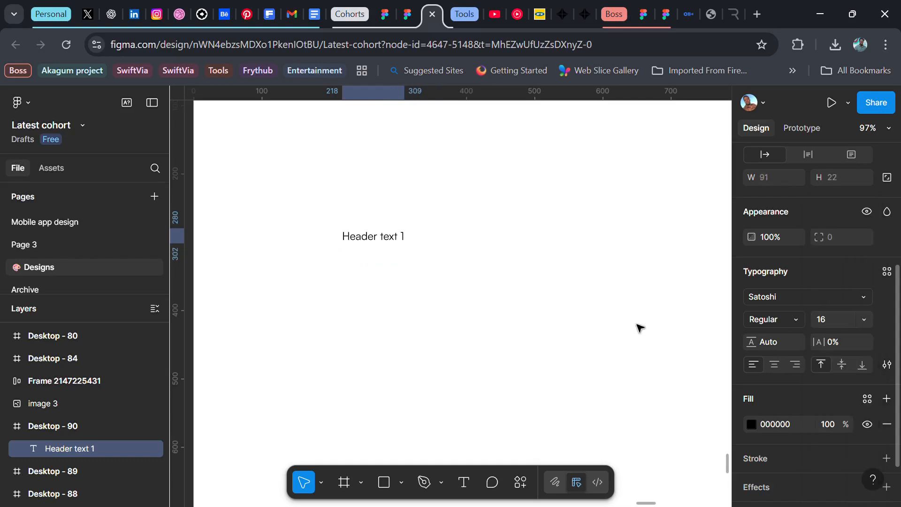
scroll(417, 261, down, 1)
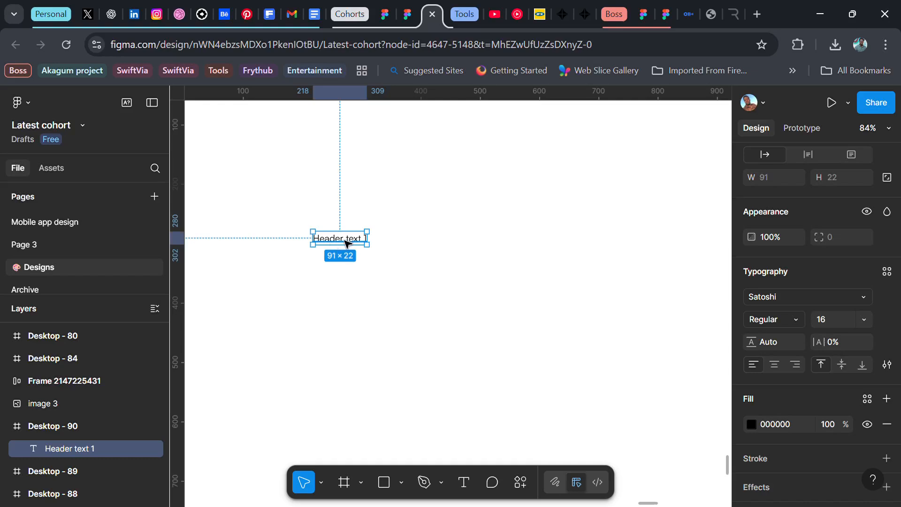
click(799, 319)
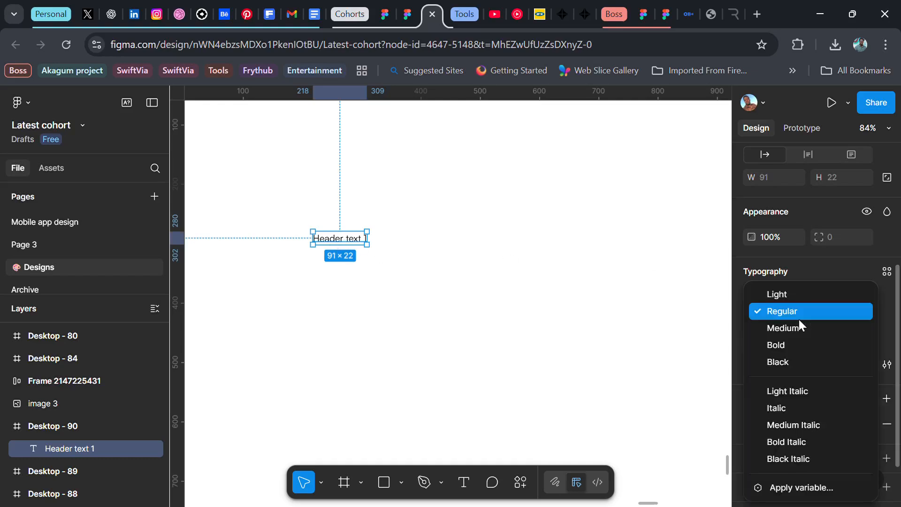
click(782, 344)
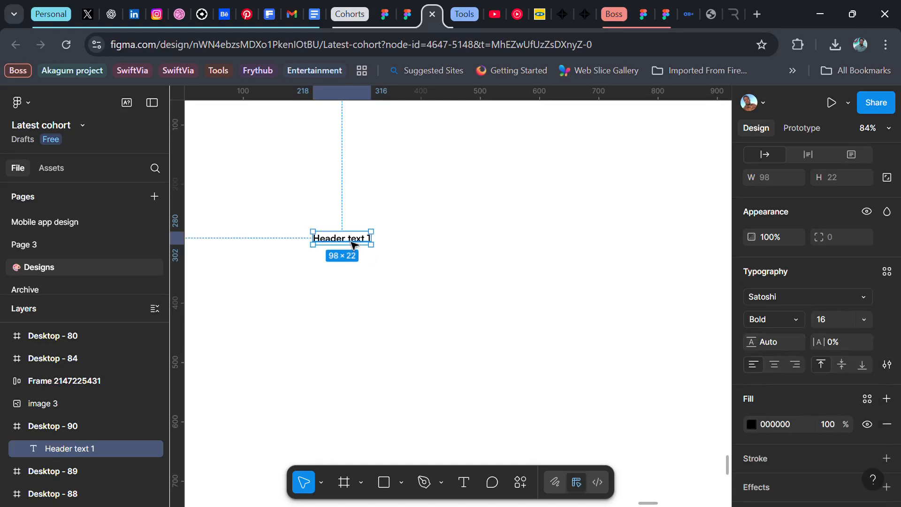
Step: Set the line height of "Header text 1" to 1.5 times its font size (16*1.5), giving 24
drag(352, 251, 348, 252)
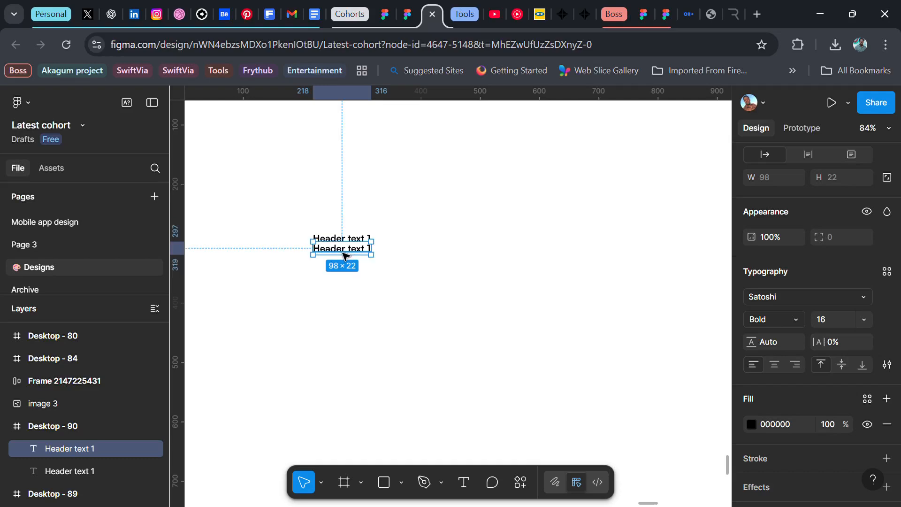
key(ctrl+z)
click(768, 343)
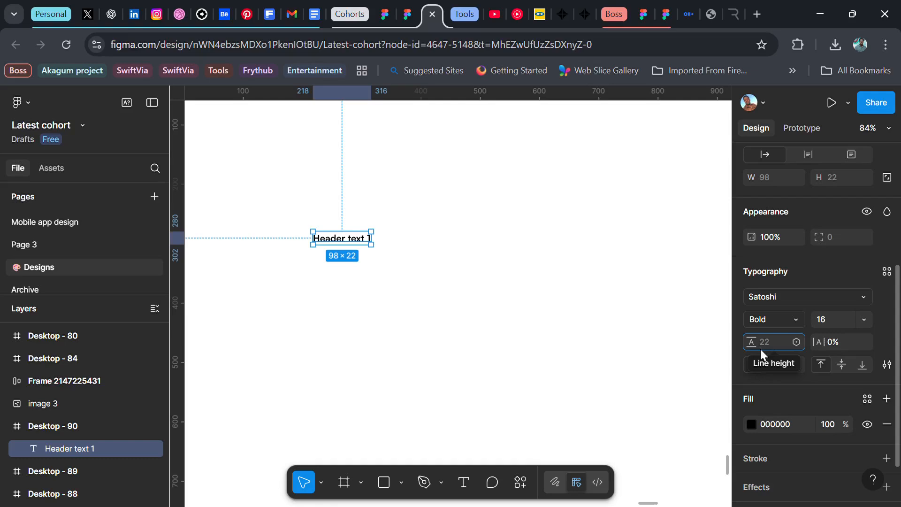
text(16*)
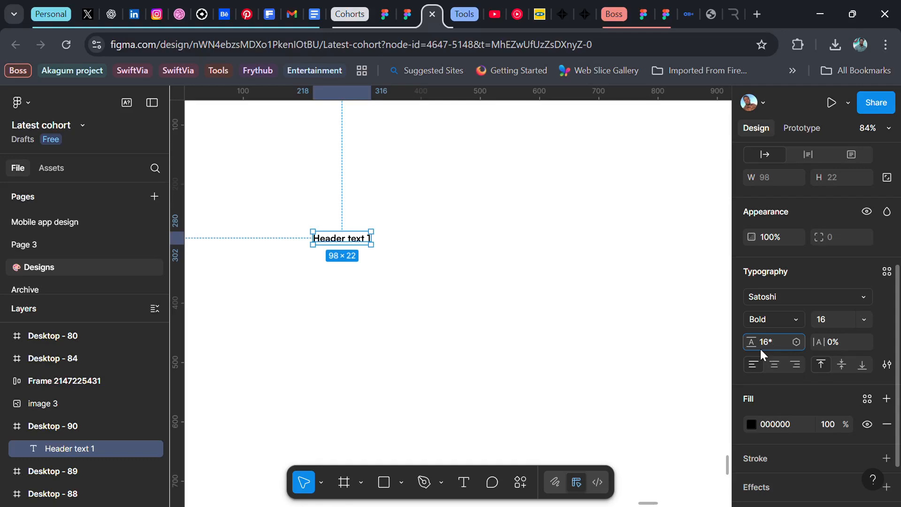
text(1.5)
key(Return)
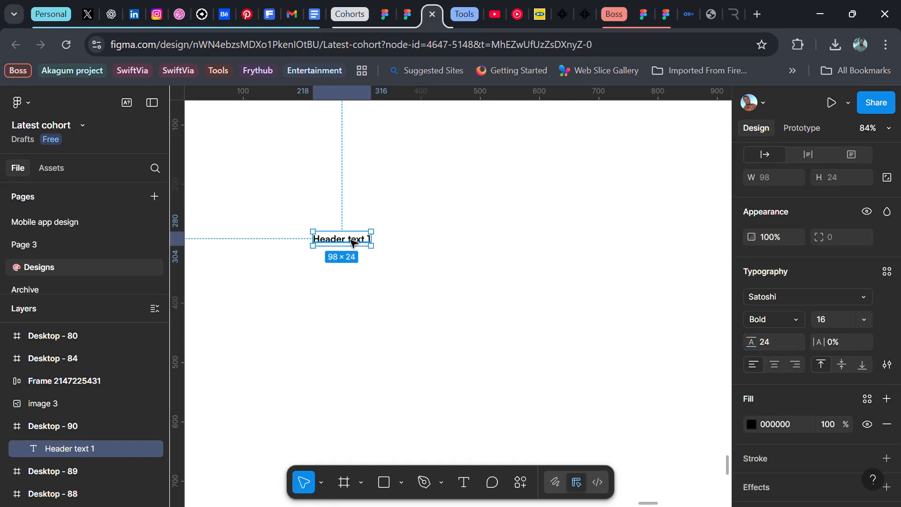
Step: Duplicate "Header text 1" directly below itself and scale the copy's font size by 1.2, rounded up to 20
drag(355, 242, 371, 272)
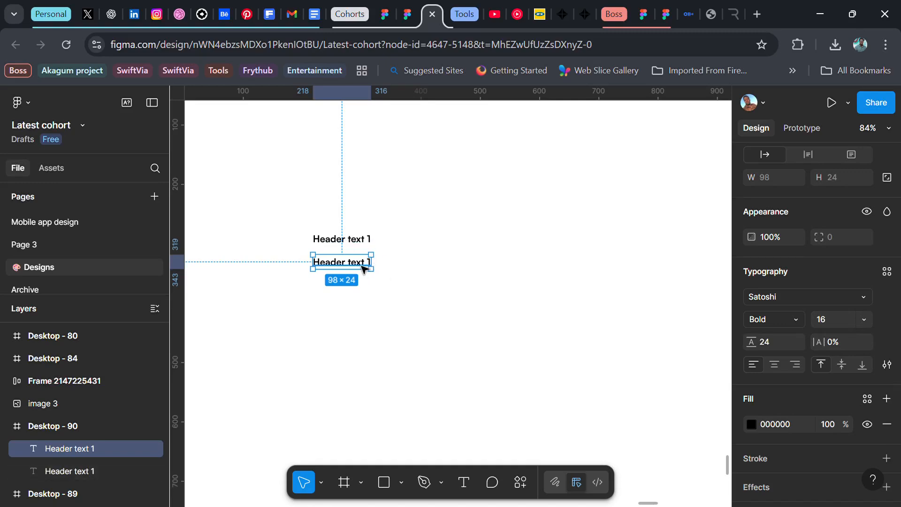
click(826, 319)
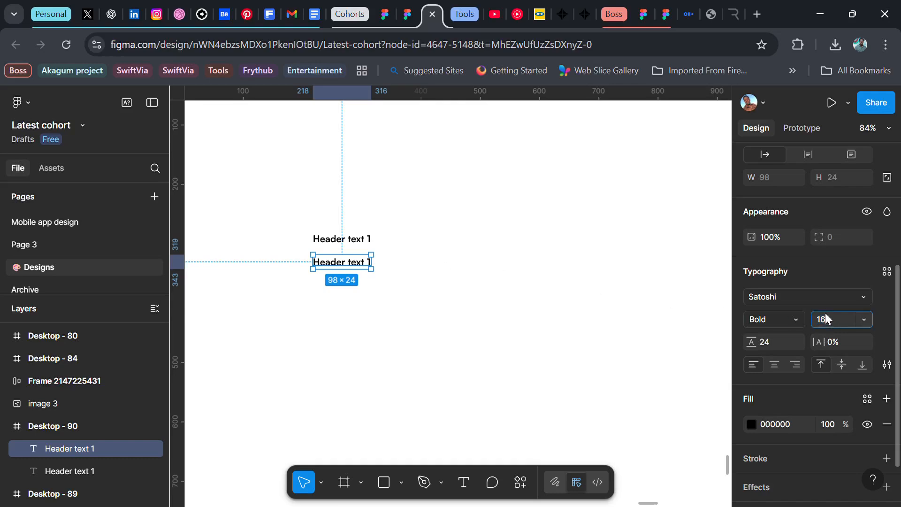
text(*1.2)
key(Return)
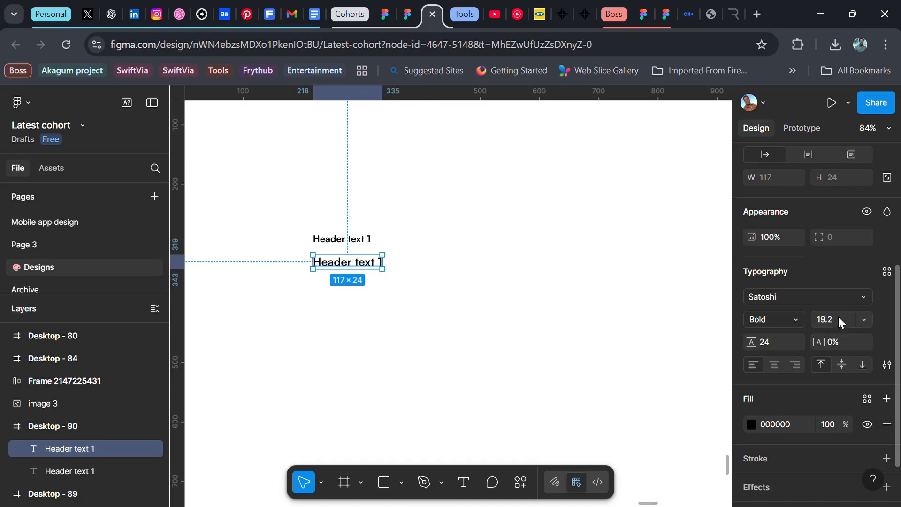
click(838, 320)
key(Return)
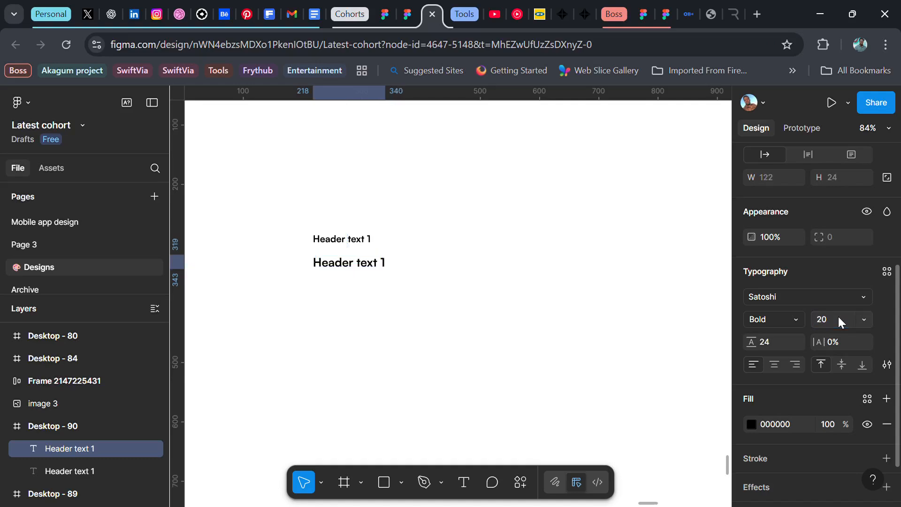
Step: Set the copy's line height to 30 (20*1.5) and change its text to "Header text 2"
click(776, 344)
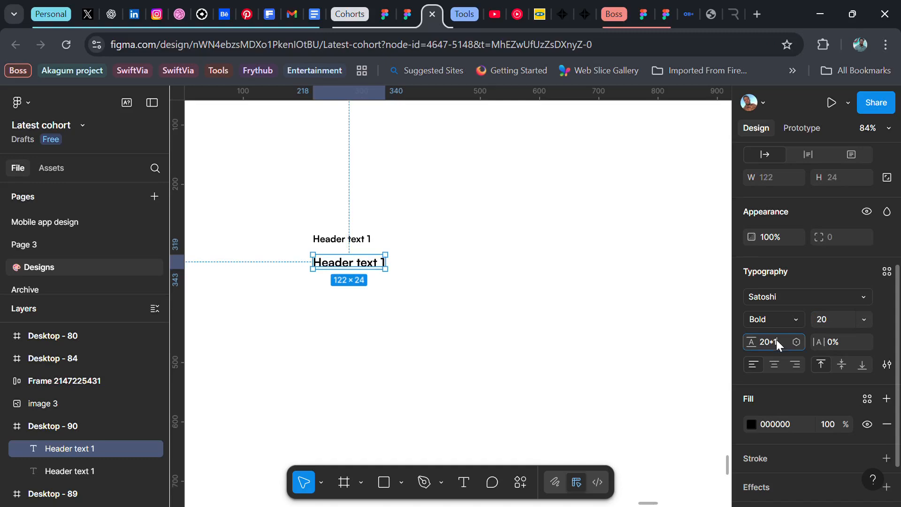
key(Return)
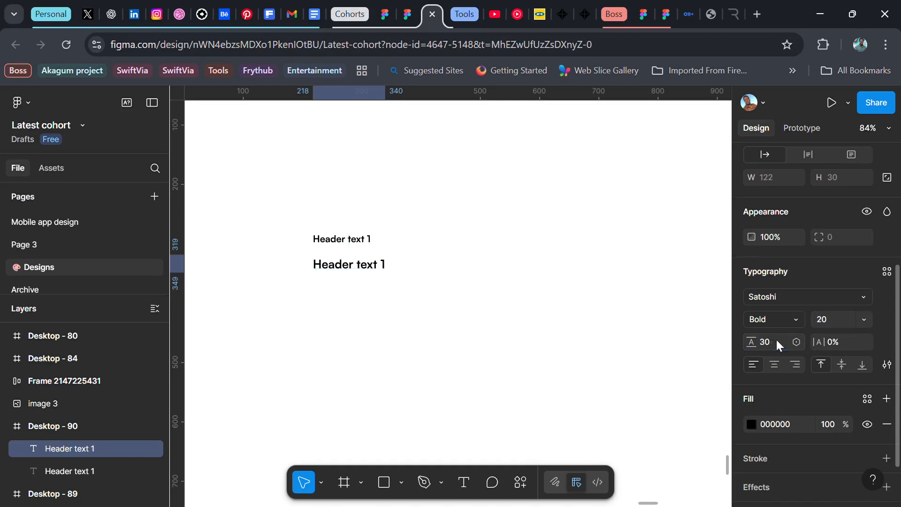
double_click(386, 270)
click(386, 270)
key(BackSpace)
text(2)
key(Escape)
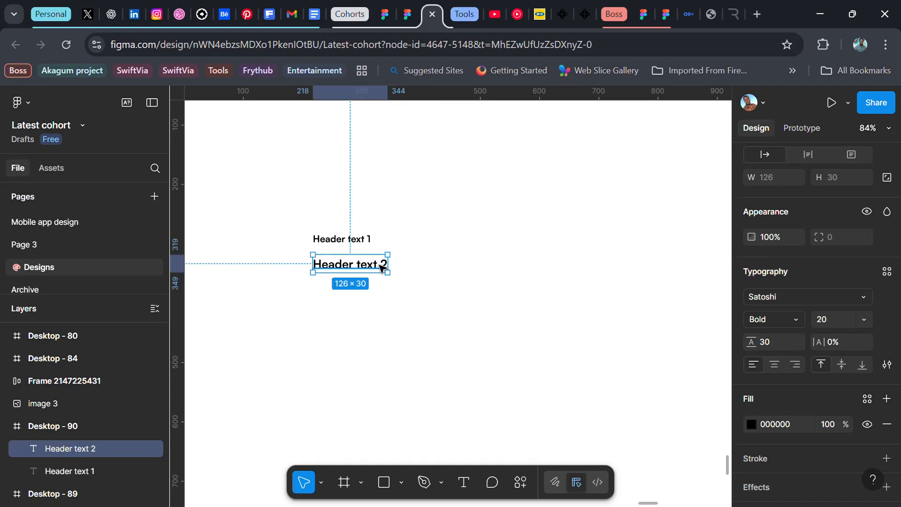
Step: Duplicate "Header text 2" directly below itself and change the copy's text to "Header text 3"
drag(380, 269, 376, 297)
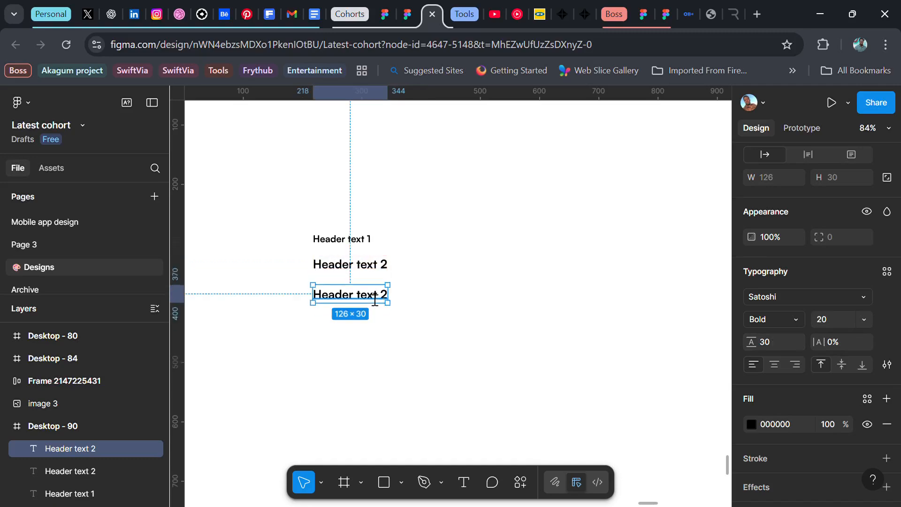
double_click(375, 300)
key(Right)
key(BackSpace)
text(3)
key(Escape)
Step: Set "Header text 3" to font size 24 (20*1.2) and line height 36 (24*1.5)
click(829, 320)
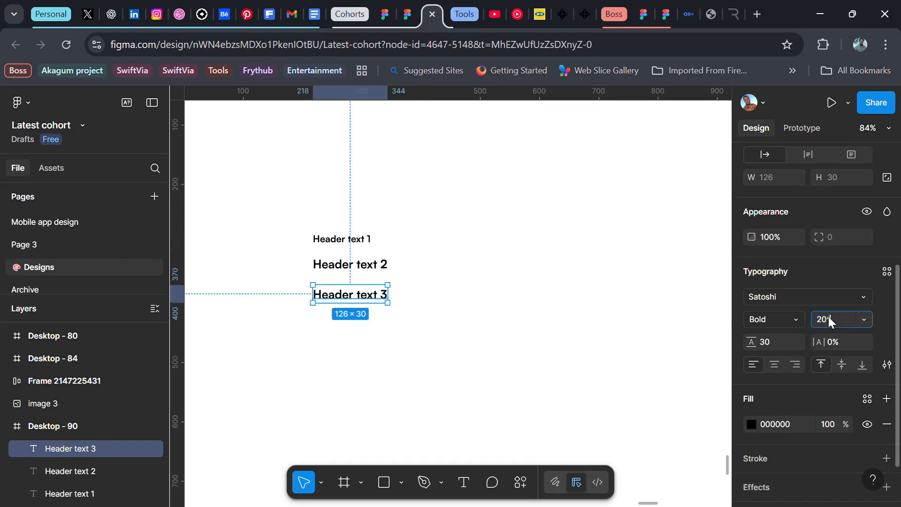
text(*1.2)
key(Return)
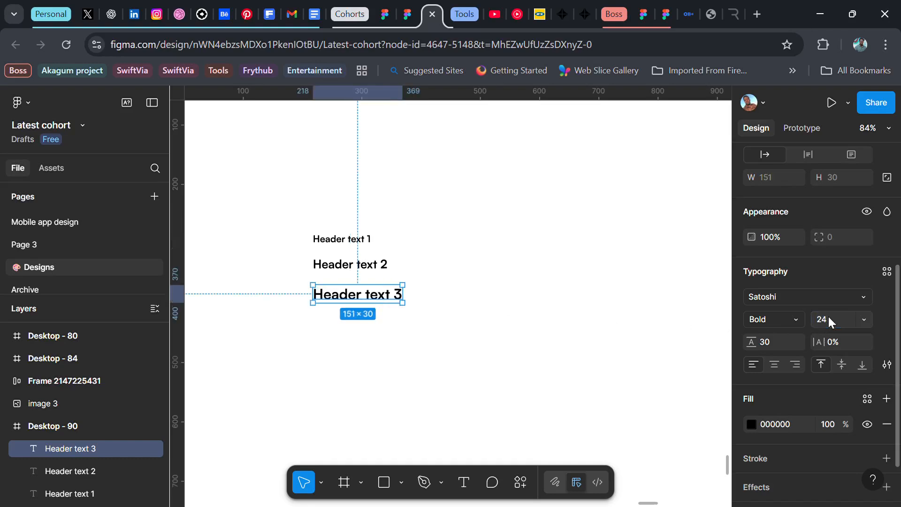
click(775, 345)
text(24*1.5)
key(Return)
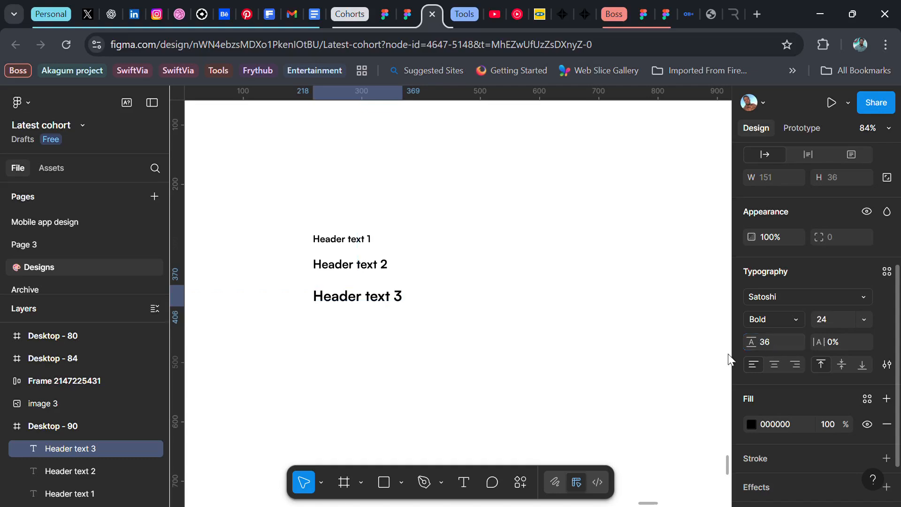
Step: Duplicate "Header text 3" below itself with a gap of 15 and change the copy's text to "Header text 4"
drag(384, 304, 384, 333)
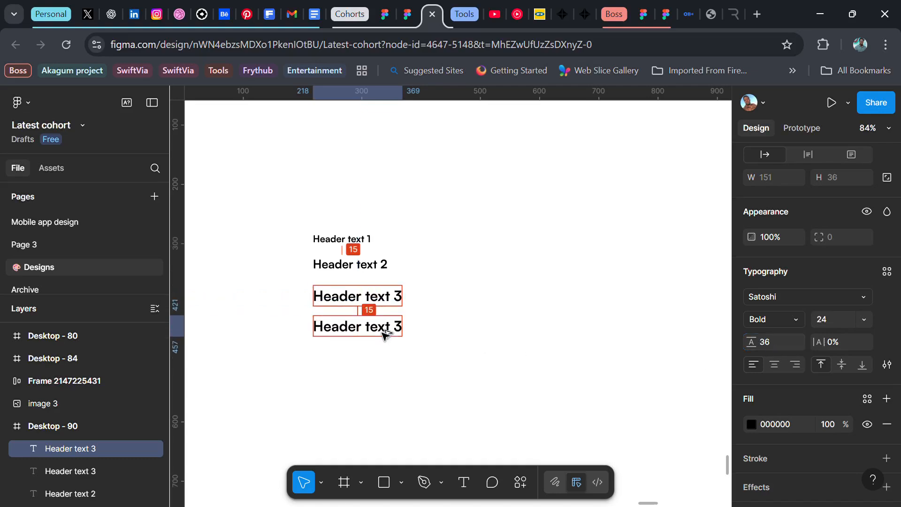
double_click(374, 336)
key(BackSpace)
text(4)
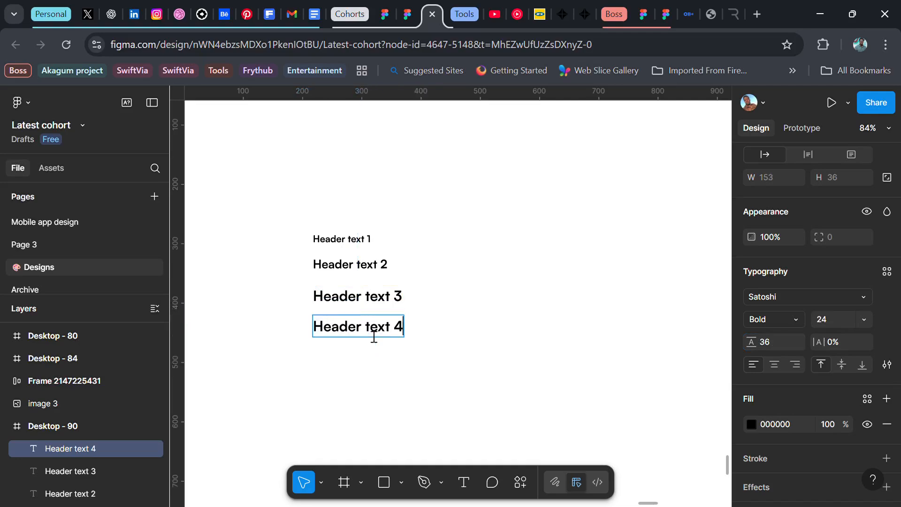
key(Escape)
Step: Set "Header text 4" to font size 28, rounding down 24*1.2, and line height 42 (28*1.5)
click(837, 320)
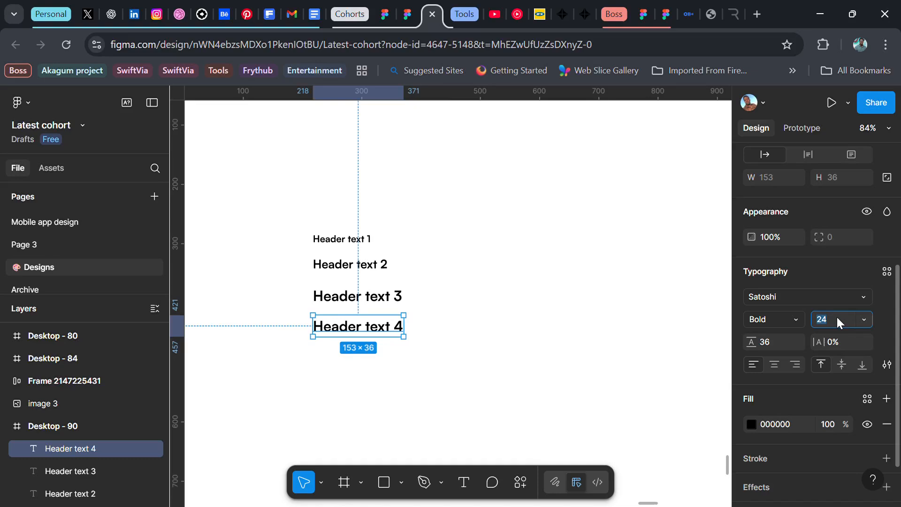
text(*1.2)
key(Return)
click(835, 321)
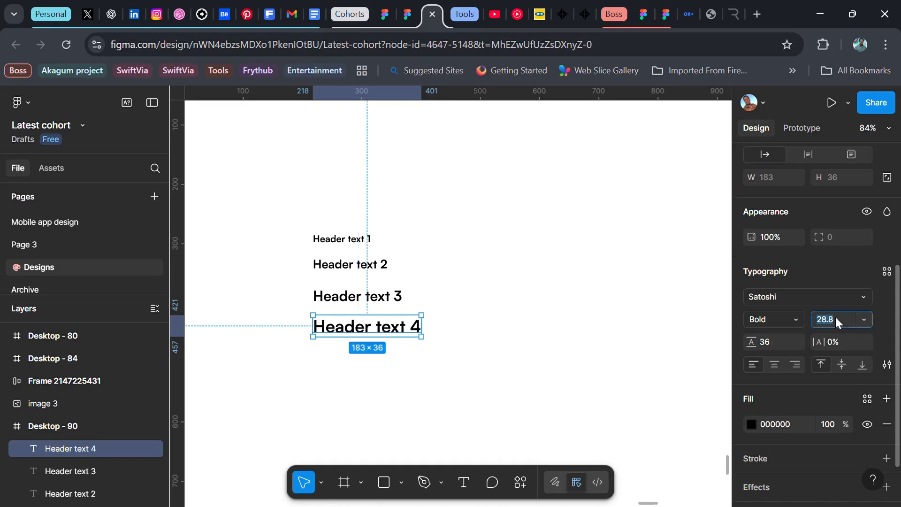
text(28)
key(Return)
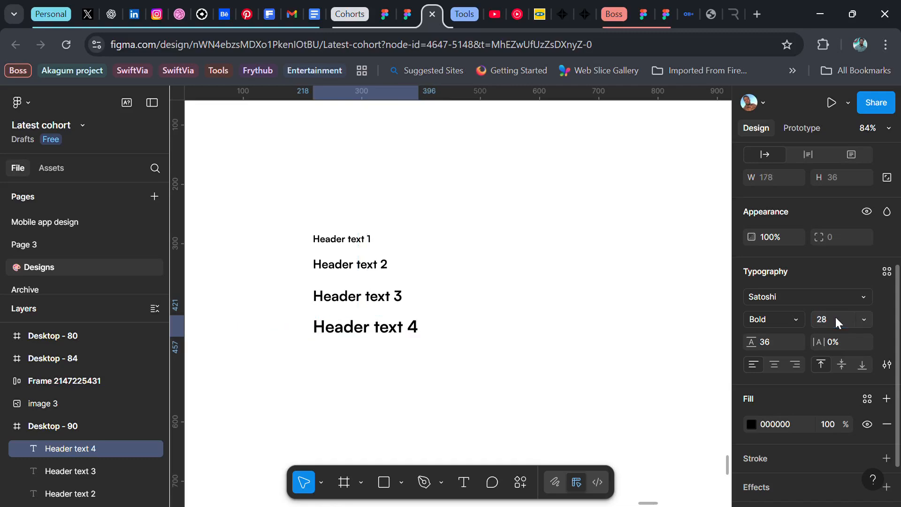
click(767, 342)
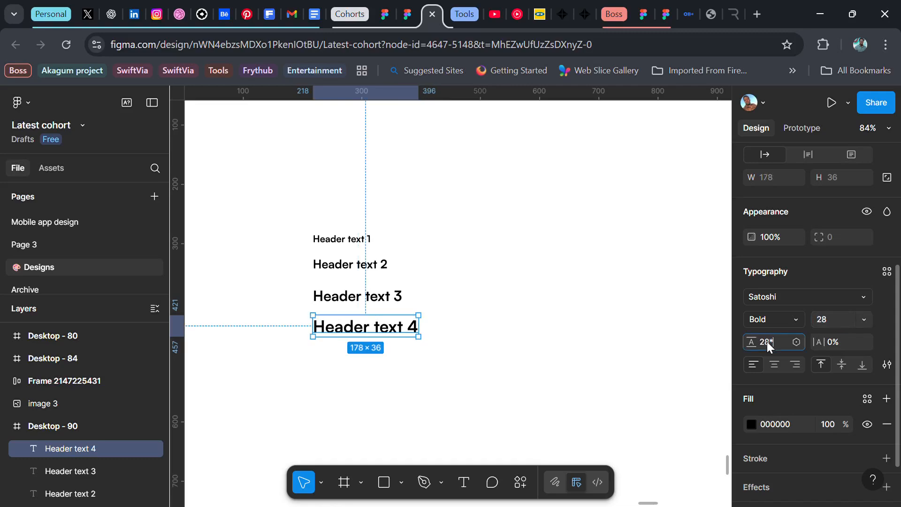
text(28*1.5)
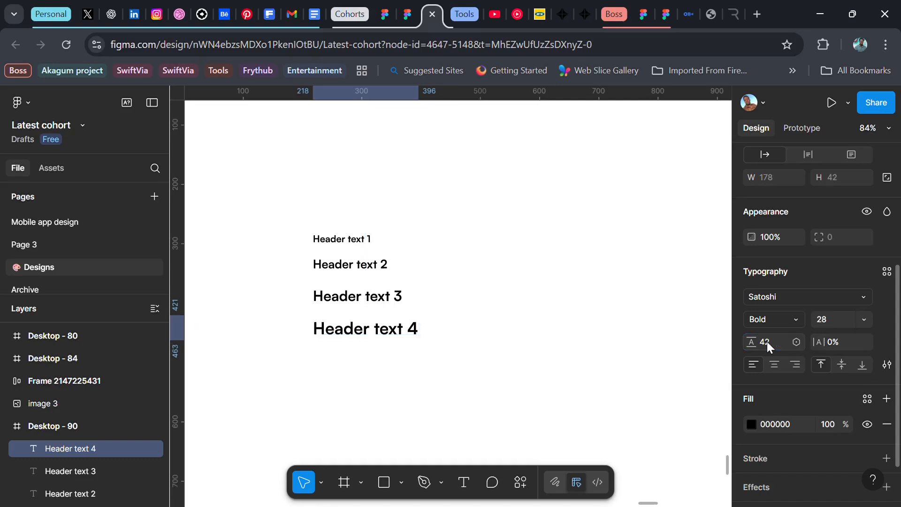
key(Return)
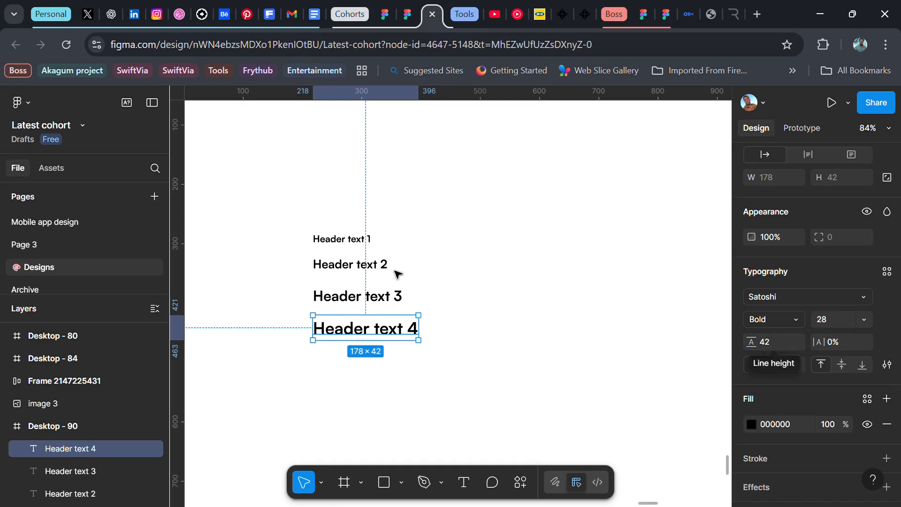
Step: Duplicate "Header text 4" directly below itself and change the copy's text to "Header text 5"
scroll(387, 296, down, 1)
scroll(387, 296, down, 1)
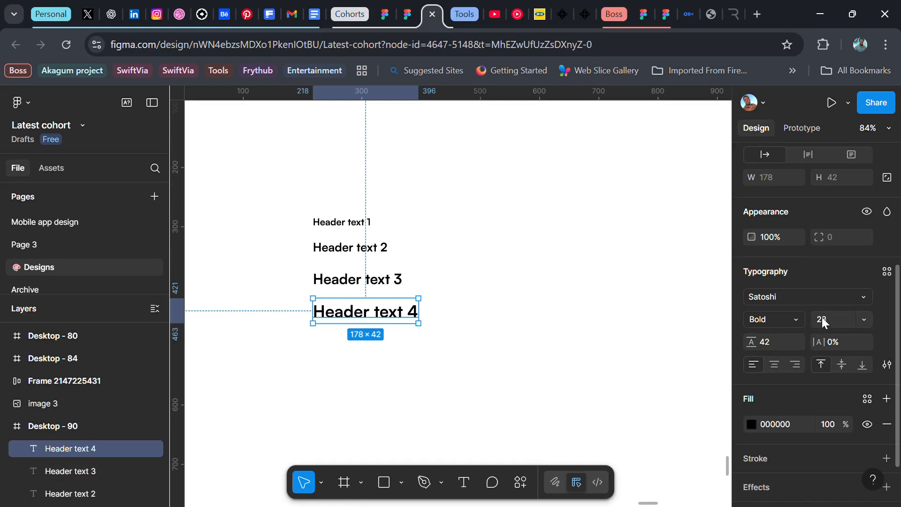
drag(379, 319, 380, 359)
double_click(374, 360)
key(BackSpace)
text(5)
key(Escape)
Step: Set the font size of "Header text 5" to 34, rounding up the result of 28*1.2
click(840, 323)
text(*1.)
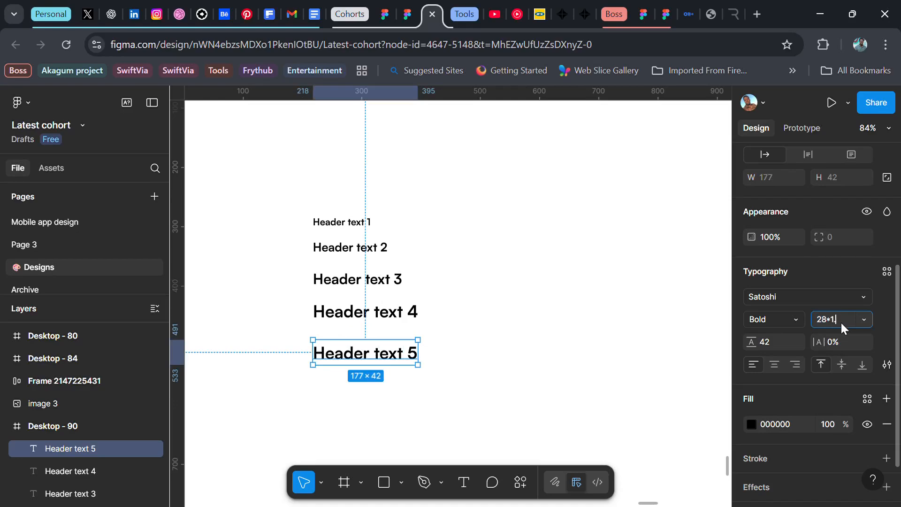
text(2)
key(Return)
click(841, 320)
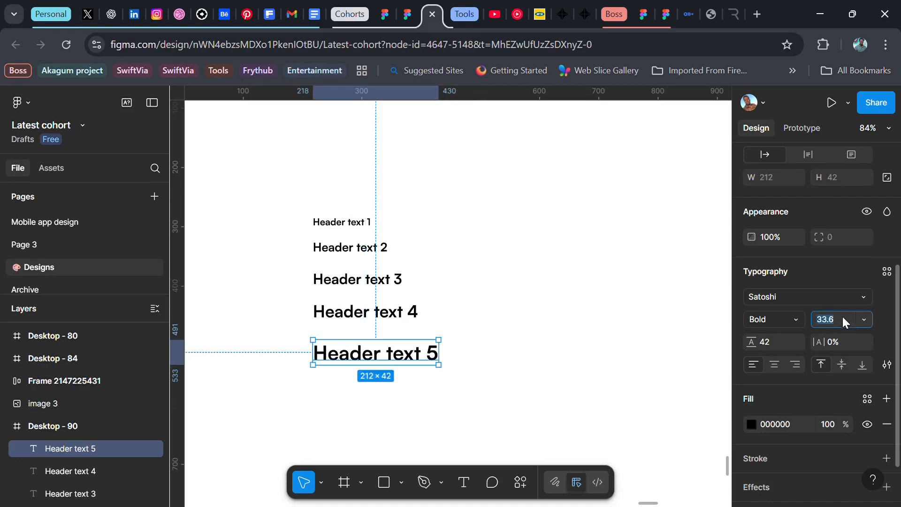
text(34)
key(Return)
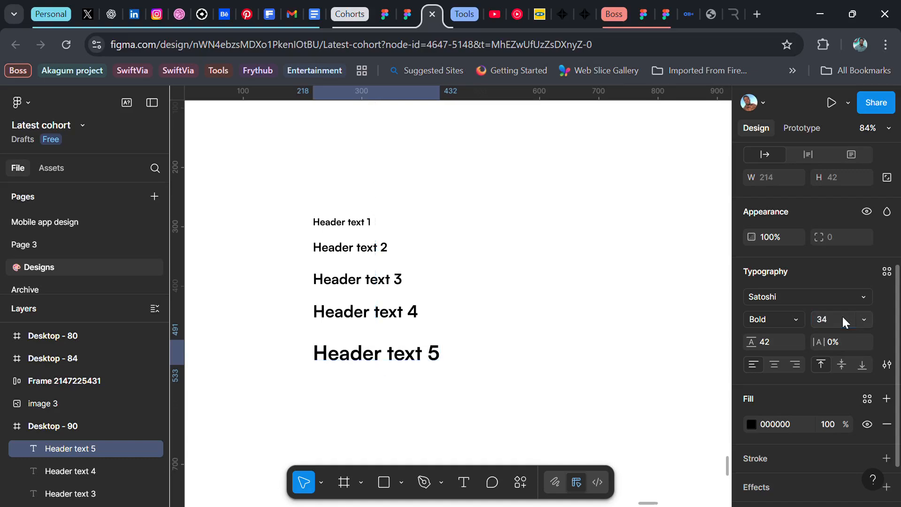
Step: Set the line height of "Header text 5" to 50, rounding down the result of 34*1.5
click(771, 341)
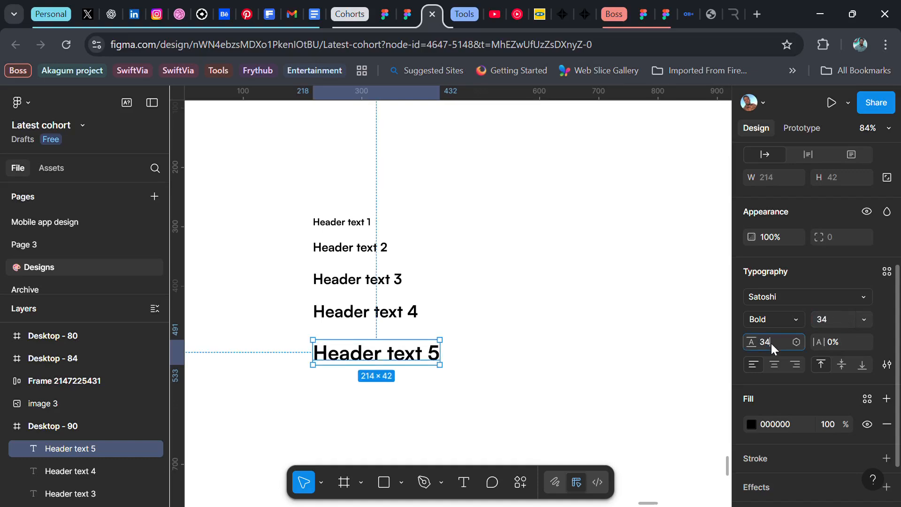
text(5)
key(Return)
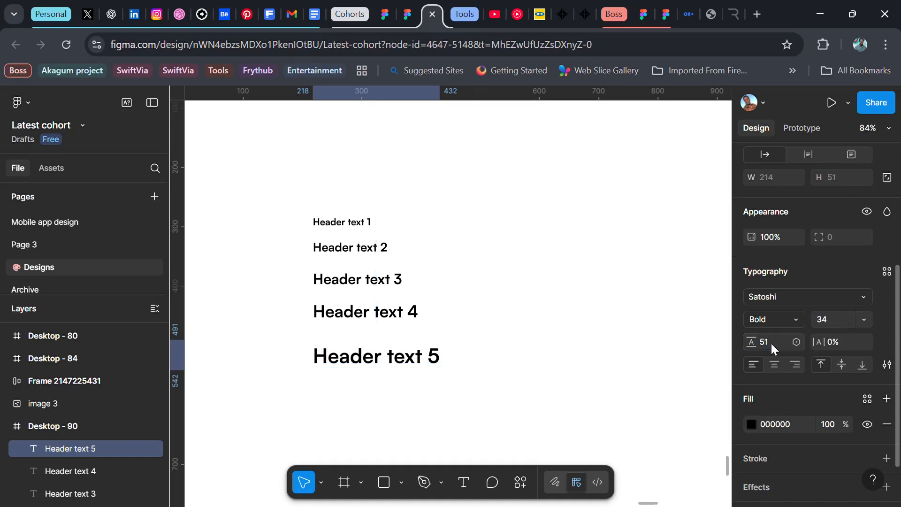
click(766, 342)
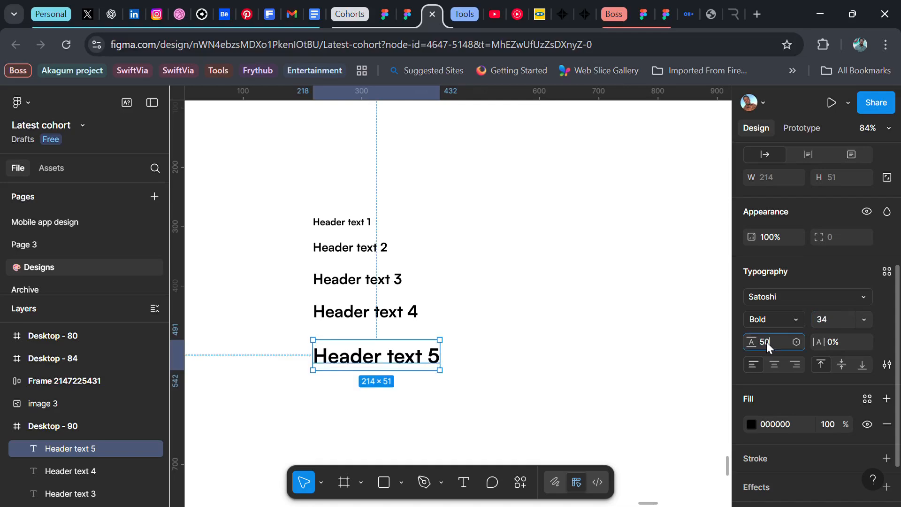
key(Return)
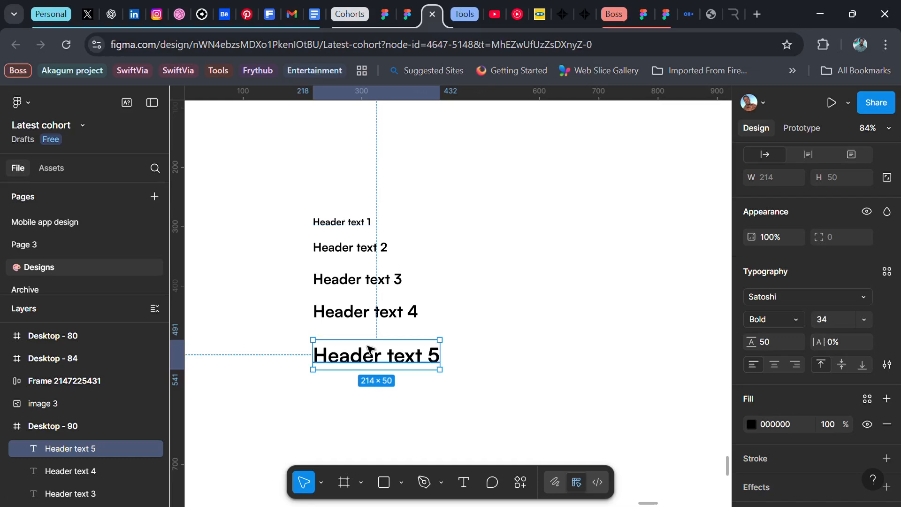
Step: Build a column of three Regular-weight copies of "Header text 1" to the right of the header texts
drag(348, 230, 539, 234)
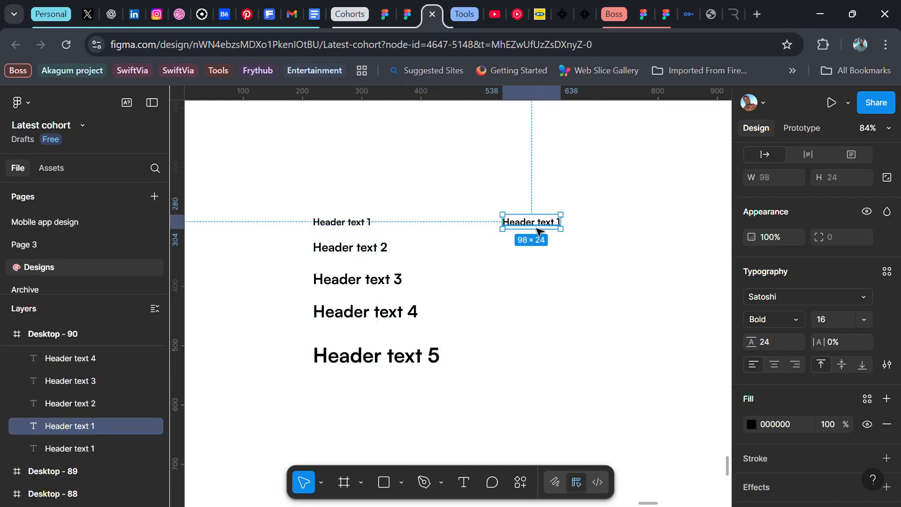
click(793, 321)
click(797, 285)
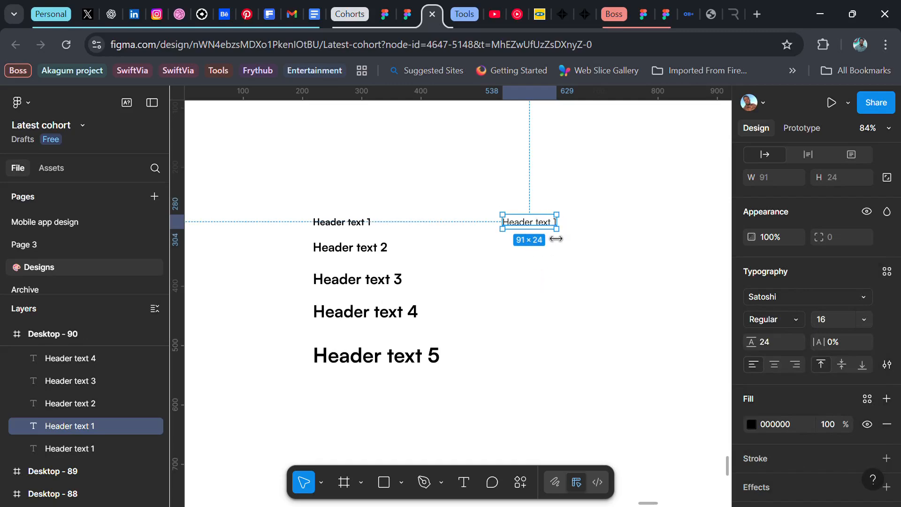
drag(546, 229, 546, 248)
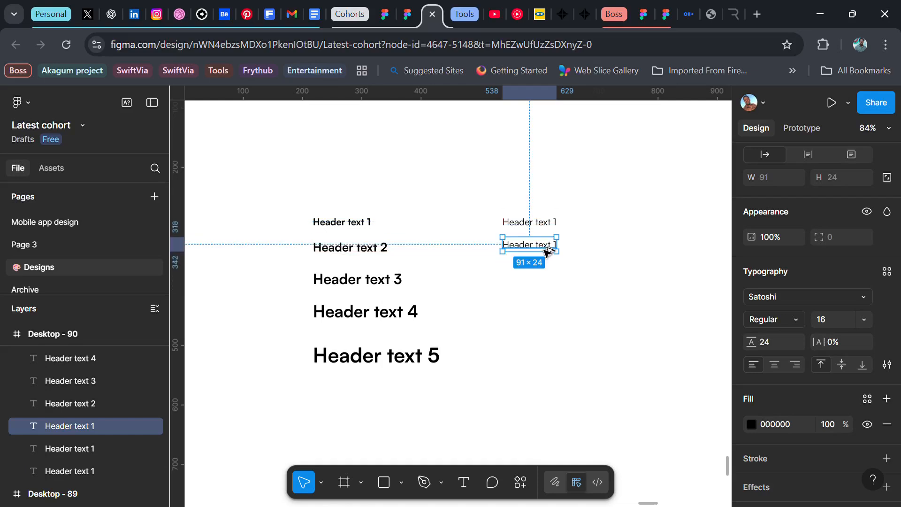
key(ctrl+d)
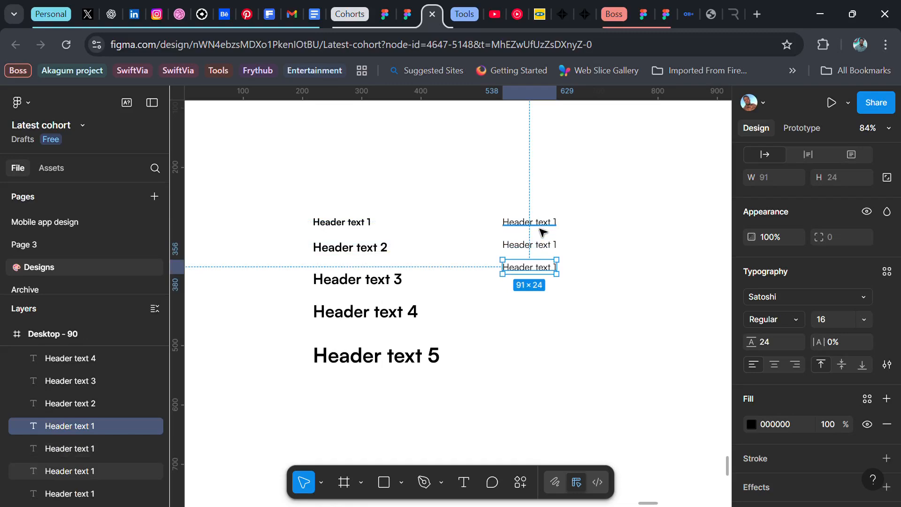
Step: Set the first Regular text to font size 14 and line height 20, rounding down 14*1.5
click(541, 229)
click(832, 319)
text(14)
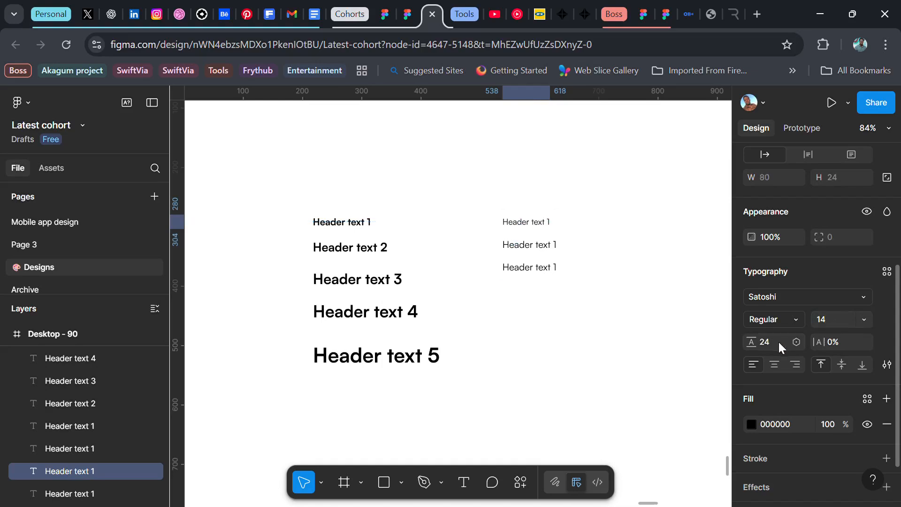
click(777, 341)
text(14*1.5)
key(Return)
text(2)
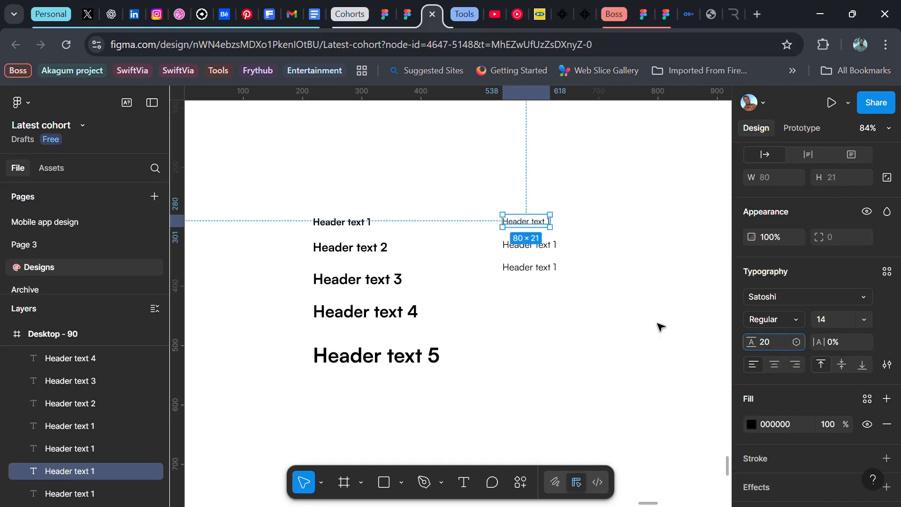
Step: Set the third Regular text to font size 18 and line height 28, rounding up 18*1.5
click(552, 246)
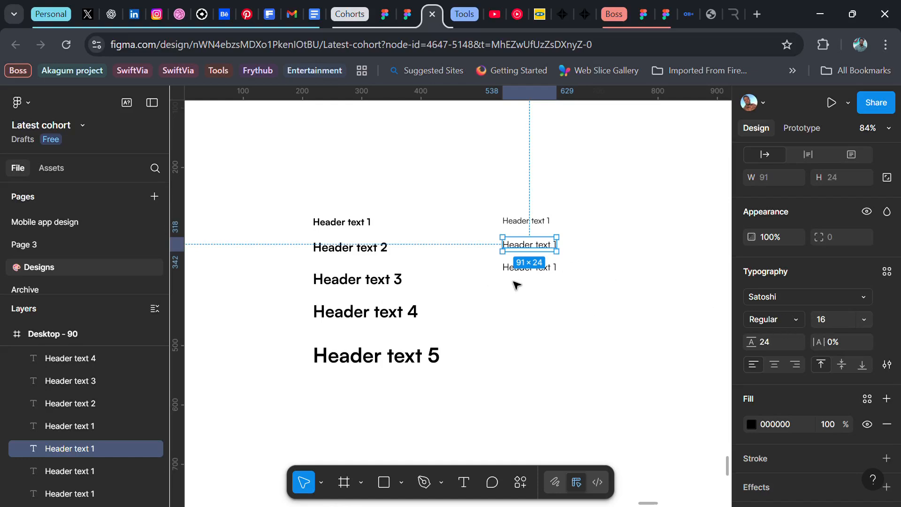
click(550, 272)
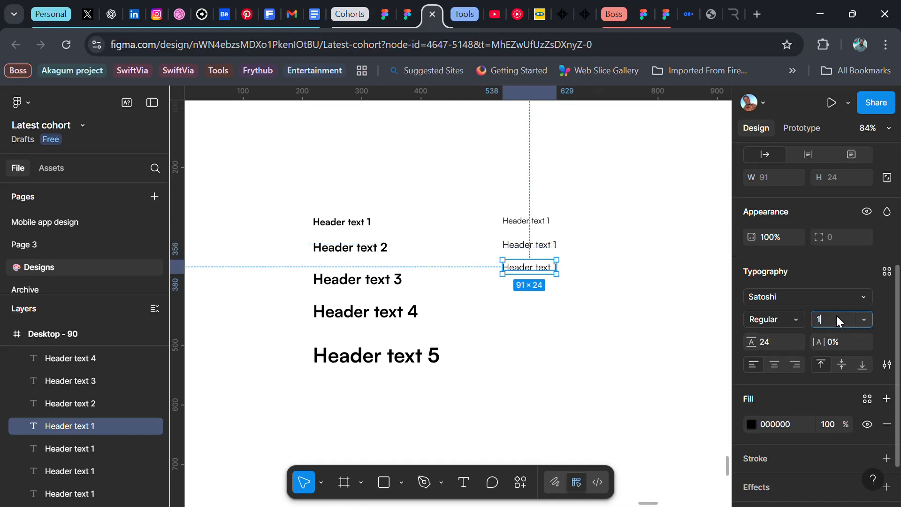
text(18)
key(Return)
click(783, 341)
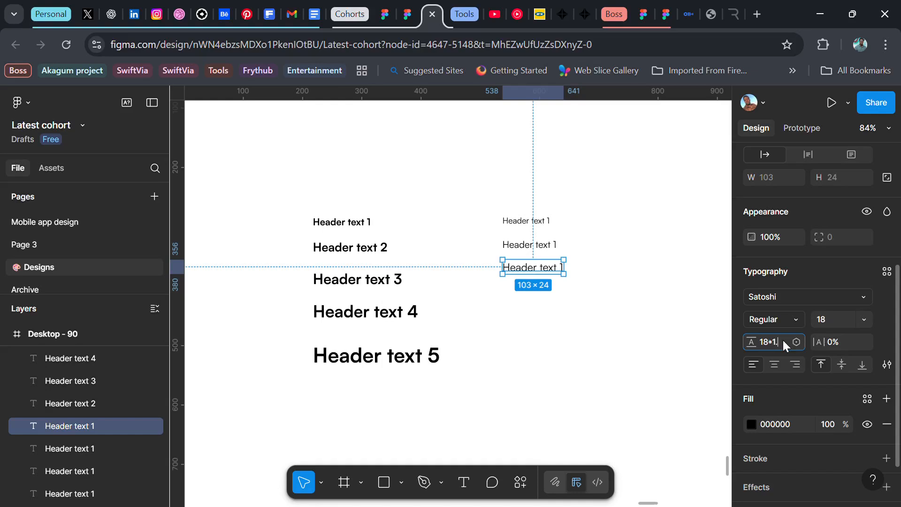
key(Return)
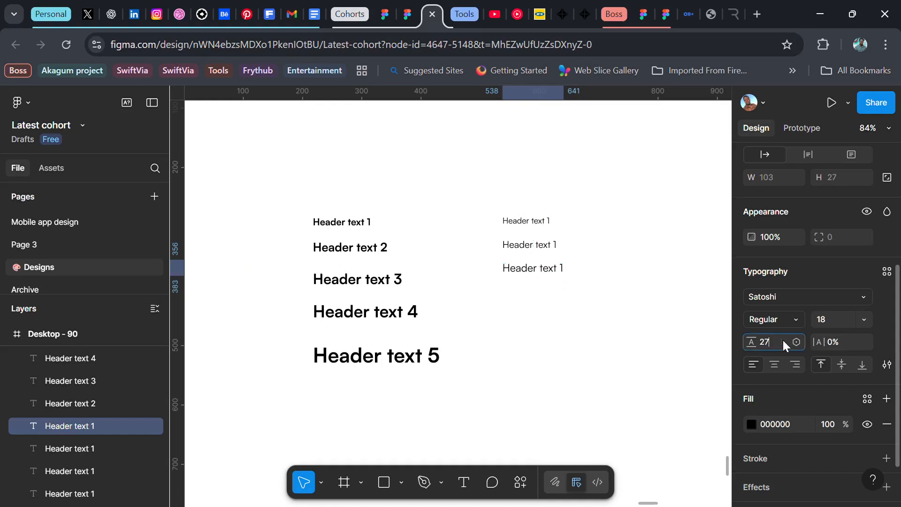
key(Up)
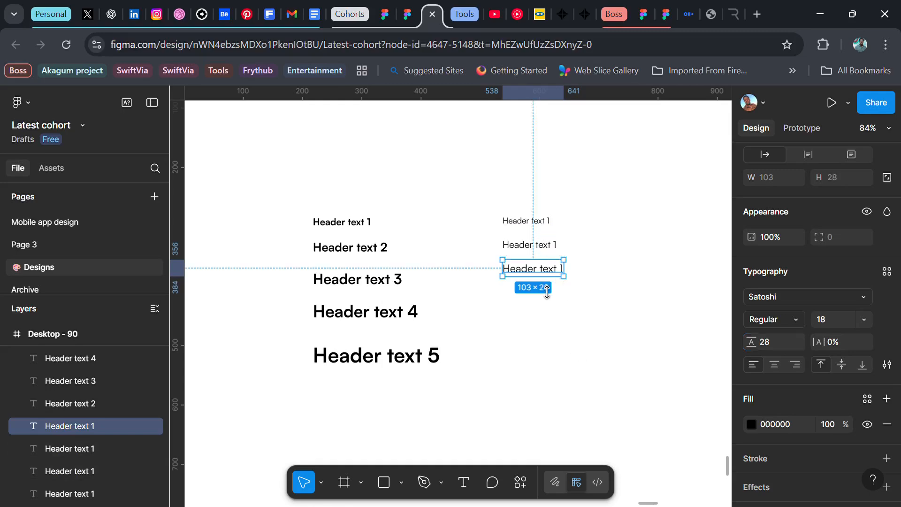
Step: Change the first two Regular texts to read "Body text 1" and "Body text 2"
scroll(544, 290, right, 2)
double_click(516, 224)
double_click(482, 228)
text(Body)
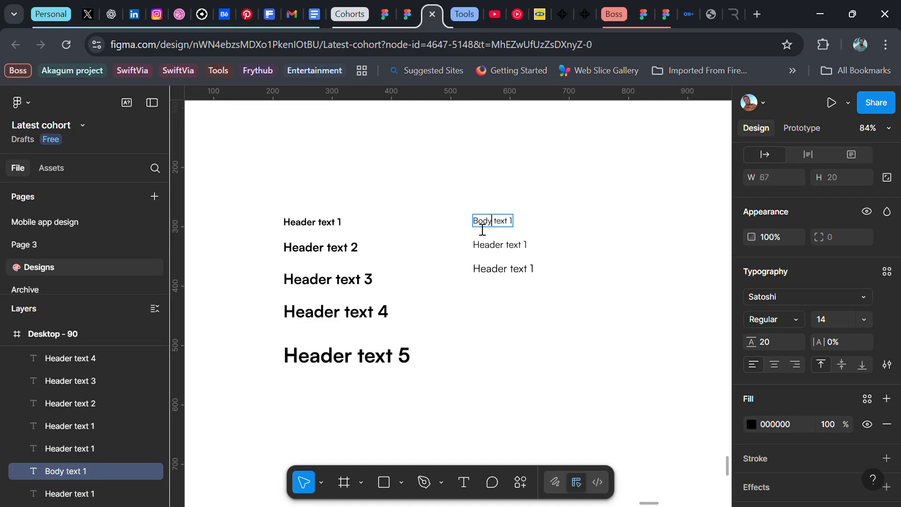
double_click(485, 246)
text(Body)
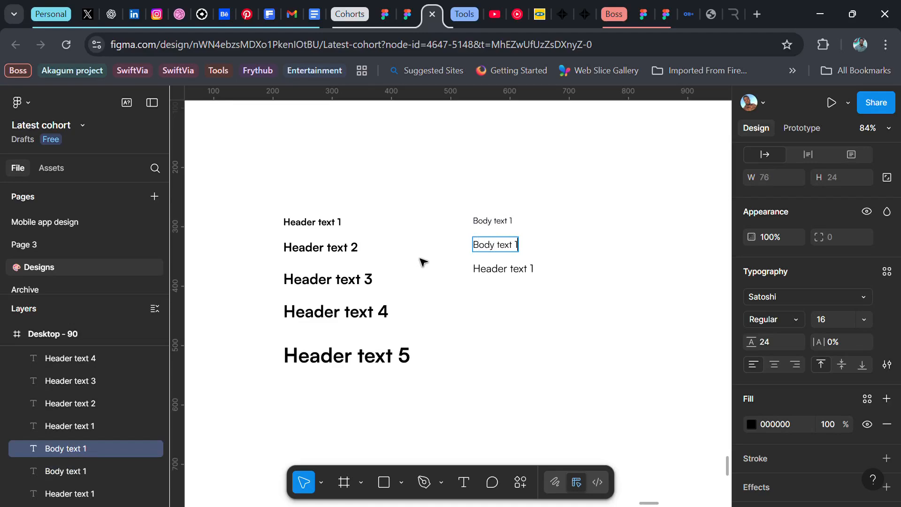
key(BackSpace)
text(2)
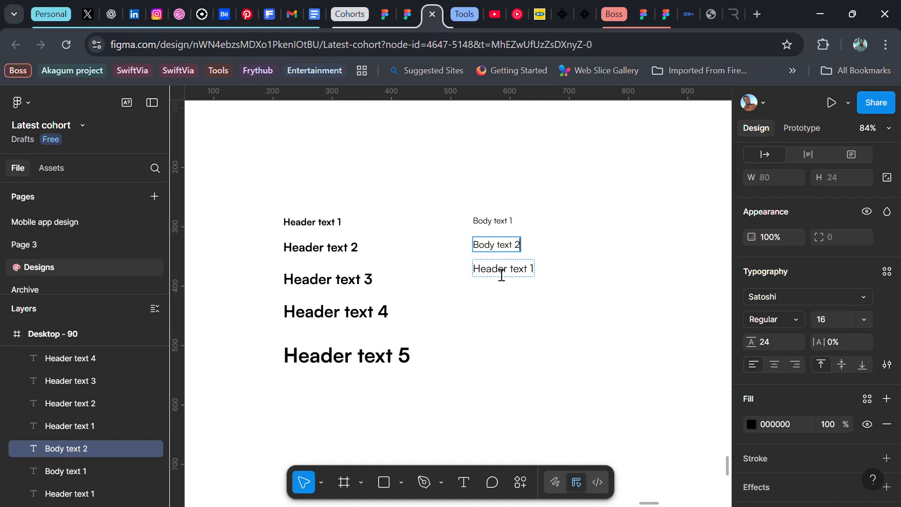
Step: Change the third Regular text to read "Body text 3"
double_click(481, 280)
text(Body)
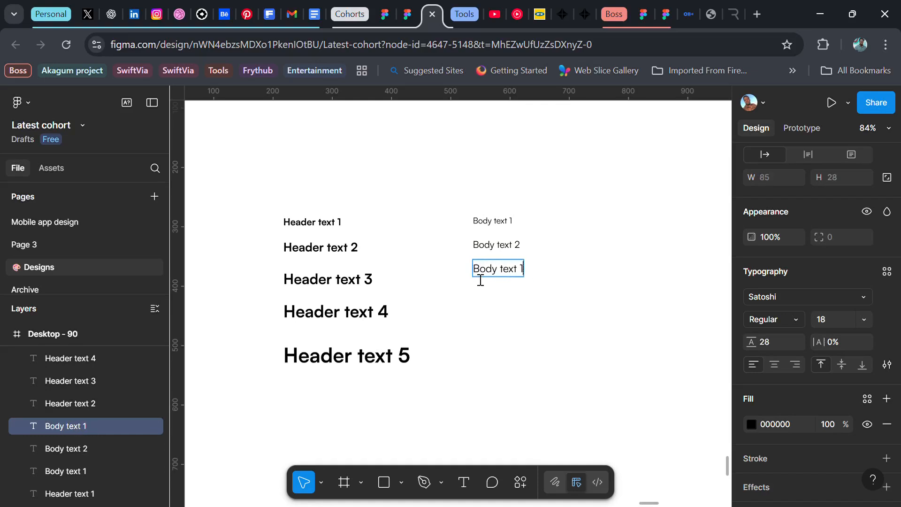
key(BackSpace)
text(3)
key(Escape)
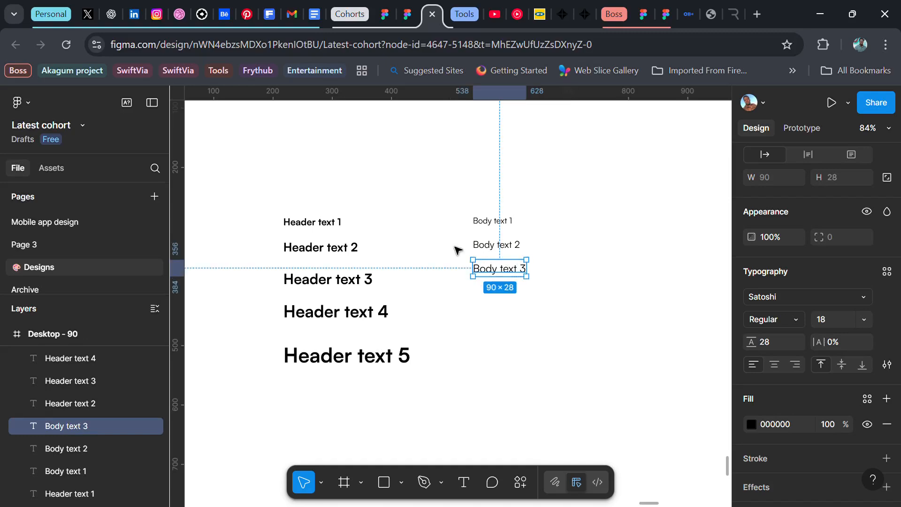
Step: Duplicate "Body text 1" to the right and set the copy to font size 12 and line height 18 (12*1.5)
click(474, 230)
drag(485, 223, 605, 232)
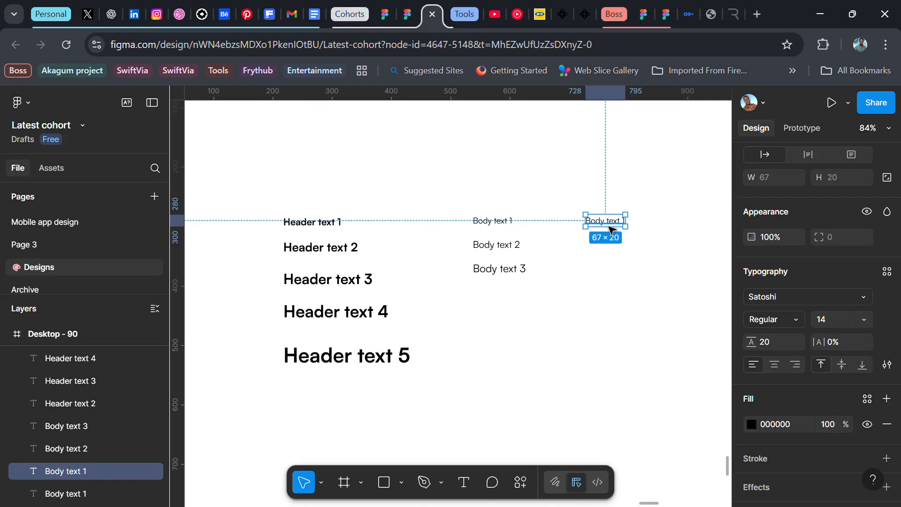
click(832, 323)
text(12)
key(Return)
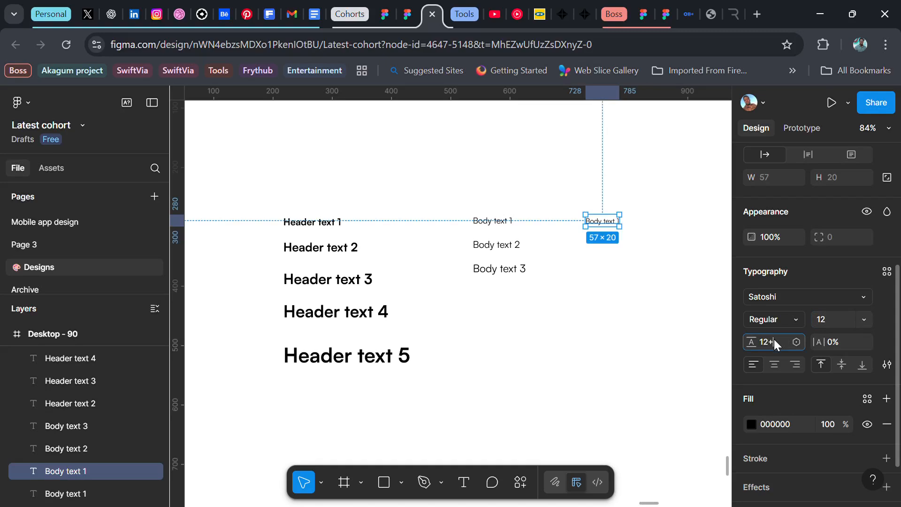
click(775, 339)
text(12*1.5)
key(Return)
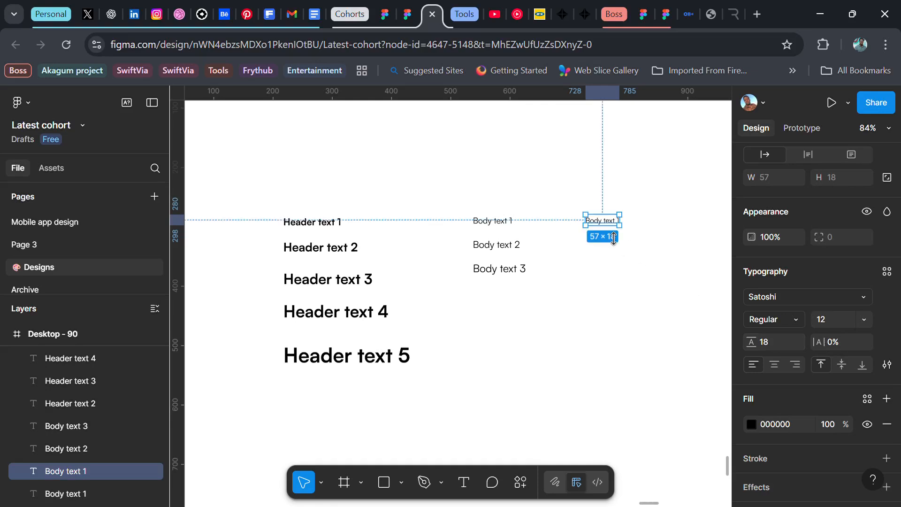
Step: Duplicate the size 12 body text below itself and set the copy to font size 14 and line height 20, rounding down 14*1.5
drag(605, 229, 606, 251)
click(827, 319)
text(14)
key(Return)
click(770, 342)
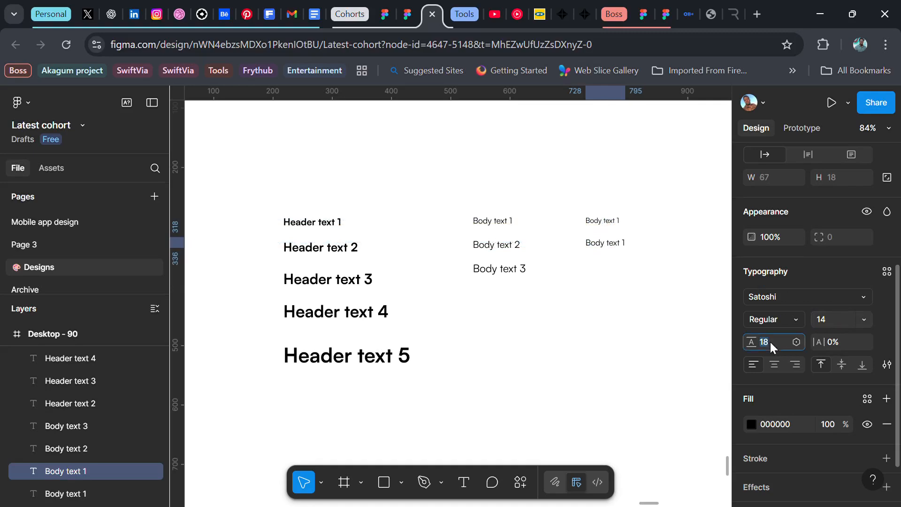
text(14*1.5)
key(Return)
click(770, 341)
text(20)
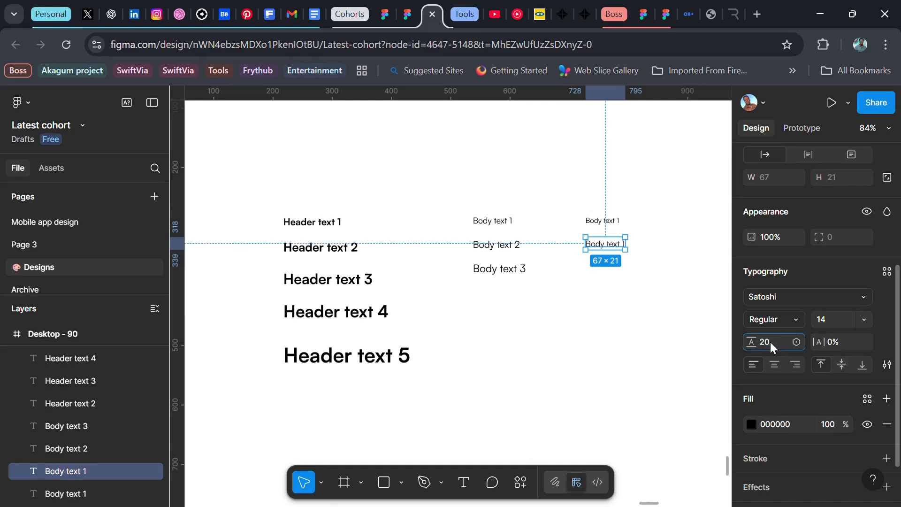
key(Return)
Step: Duplicate the size 14 text in the third column below itself and set the copy to font size 16 and line height 24
drag(619, 256, 615, 272)
click(825, 319)
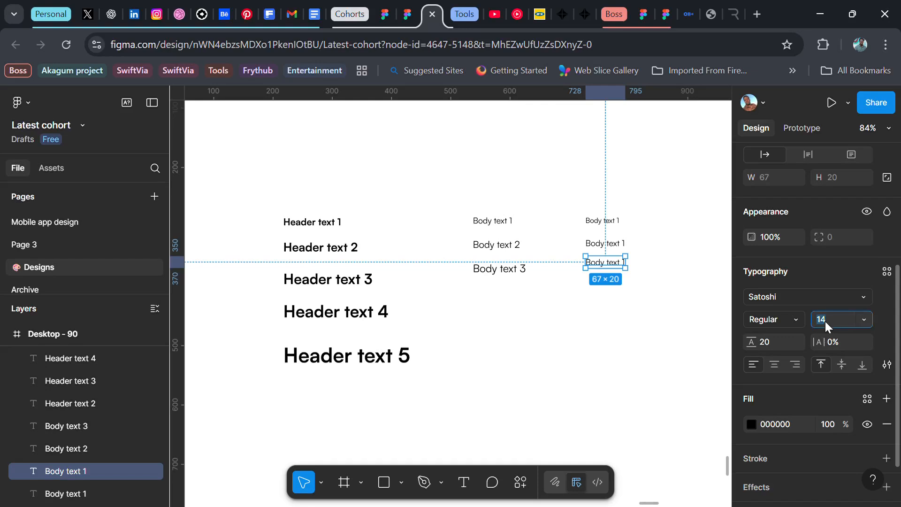
text(16)
key(Return)
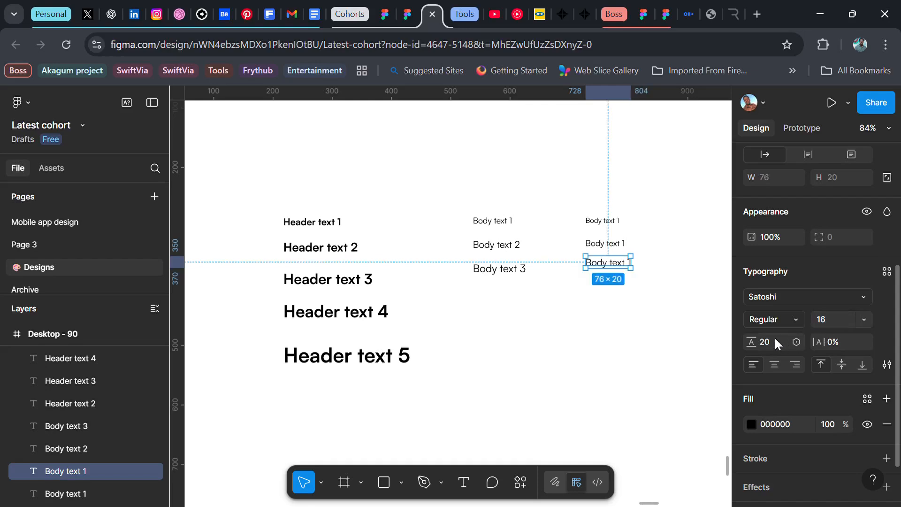
click(769, 341)
text(24)
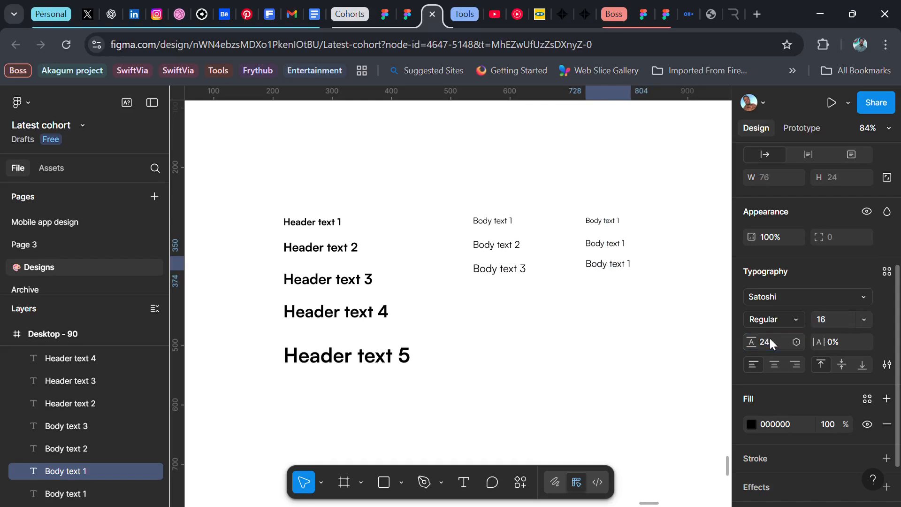
key(Return)
Step: Apply the Natural/Grey colour style to the fill of all three texts in the third column
click(579, 210)
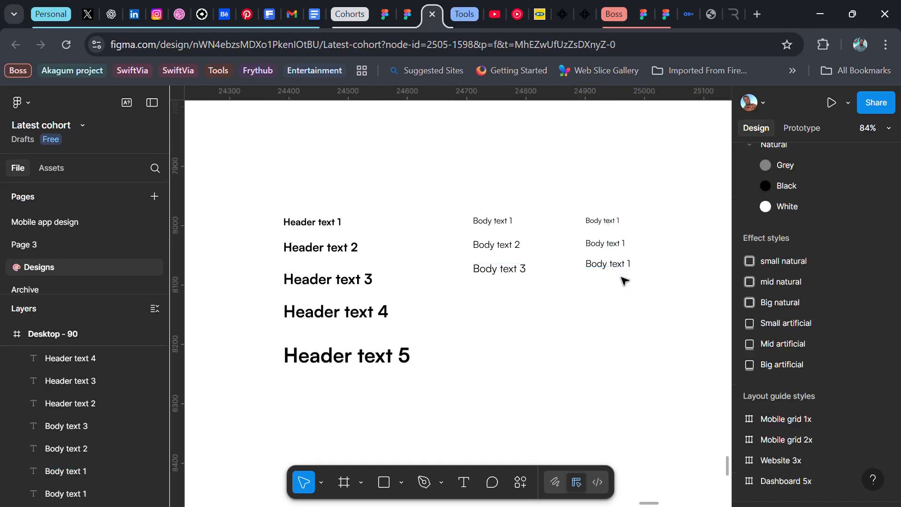
drag(624, 279, 575, 206)
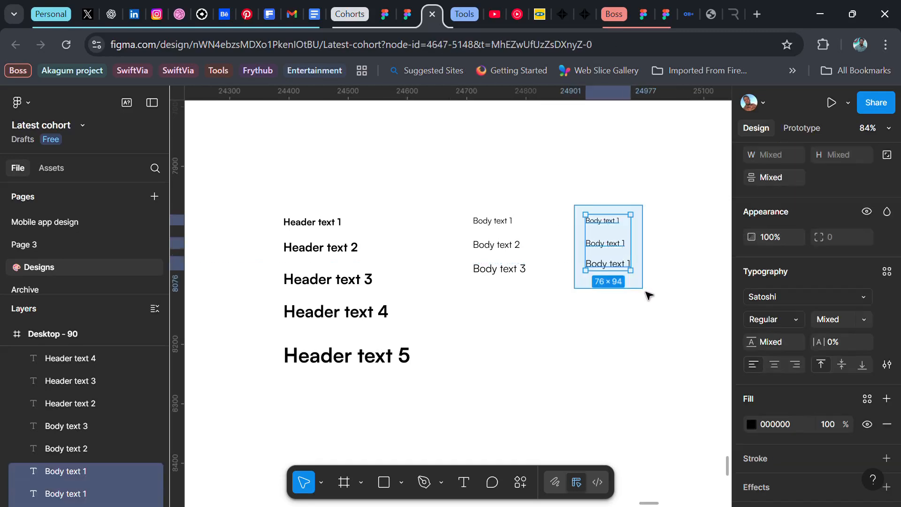
click(867, 398)
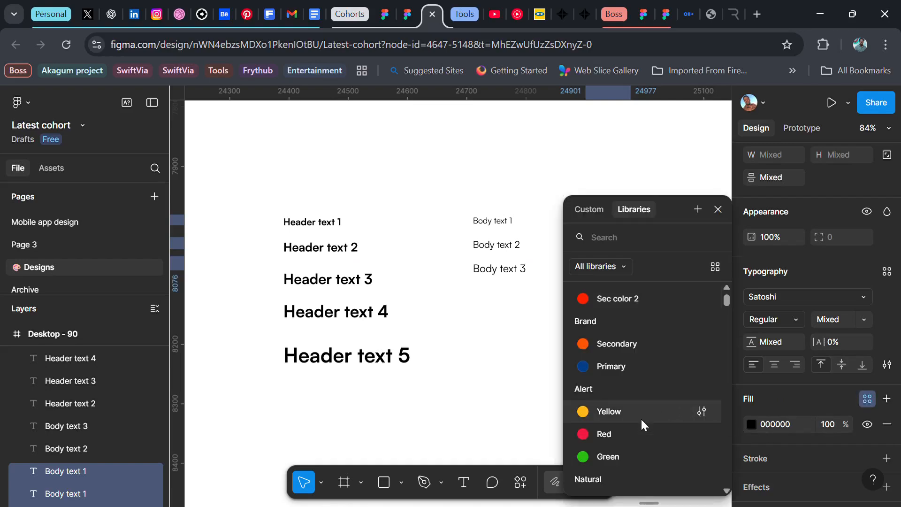
scroll(641, 418, down, 3)
click(624, 428)
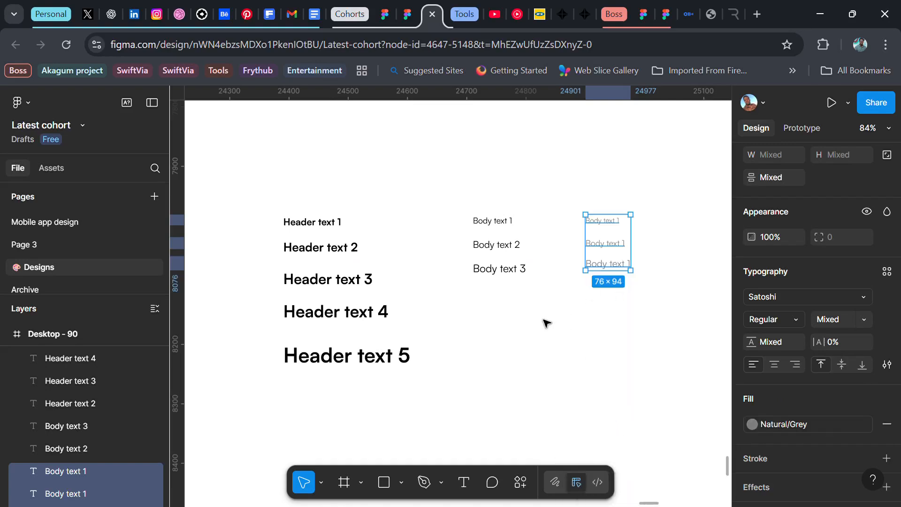
Step: Change the wording of the topmost grey text in the third column to "SUb text 1"
click(521, 350)
scroll(520, 349, down, 1)
scroll(519, 350, right, 1)
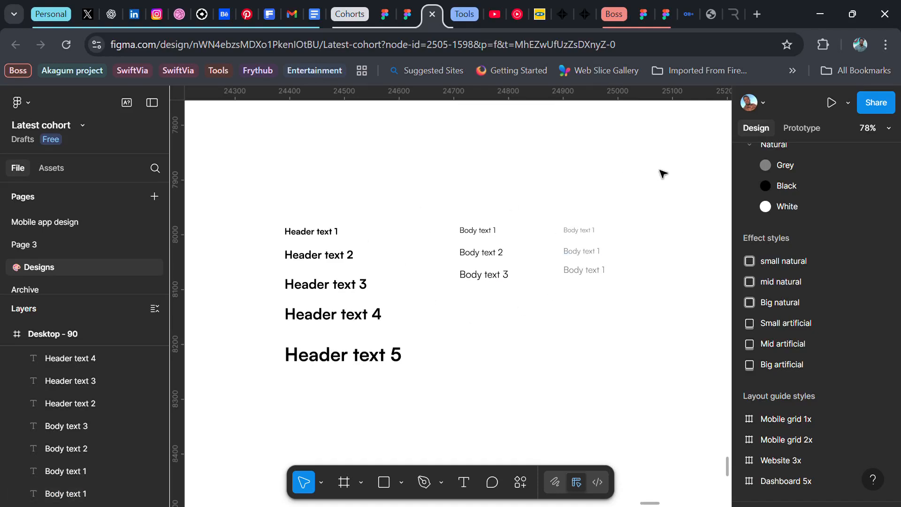
double_click(579, 232)
text(SUb)
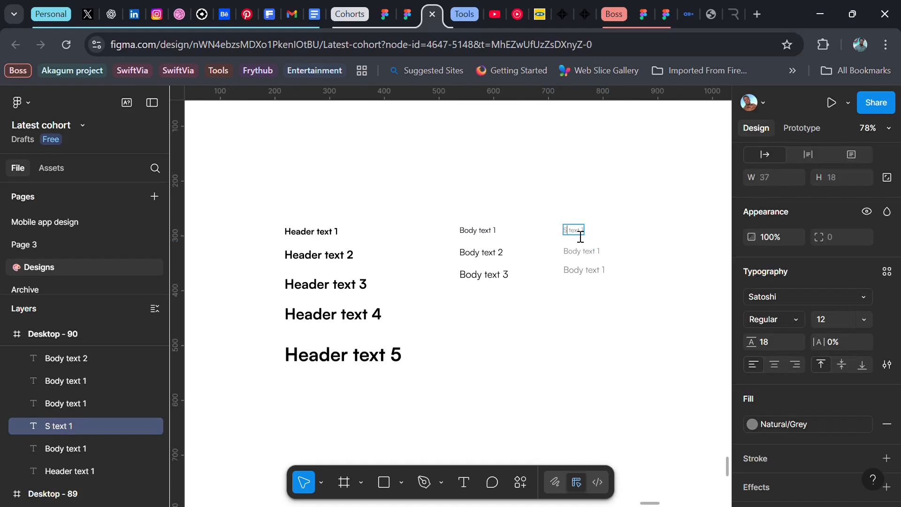
Step: Change the wording of the middle grey text in the third column to "Sub text 2"
scroll(612, 249, up, 3)
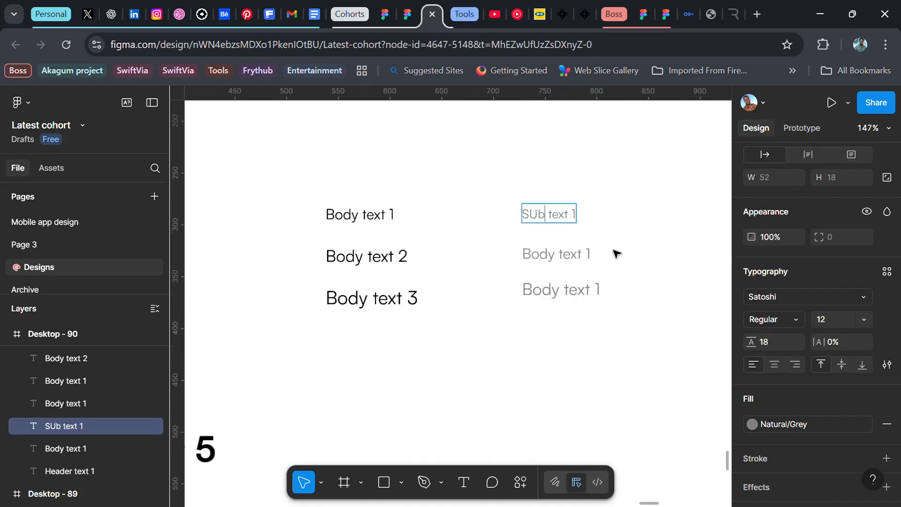
double_click(542, 262)
text(Sub)
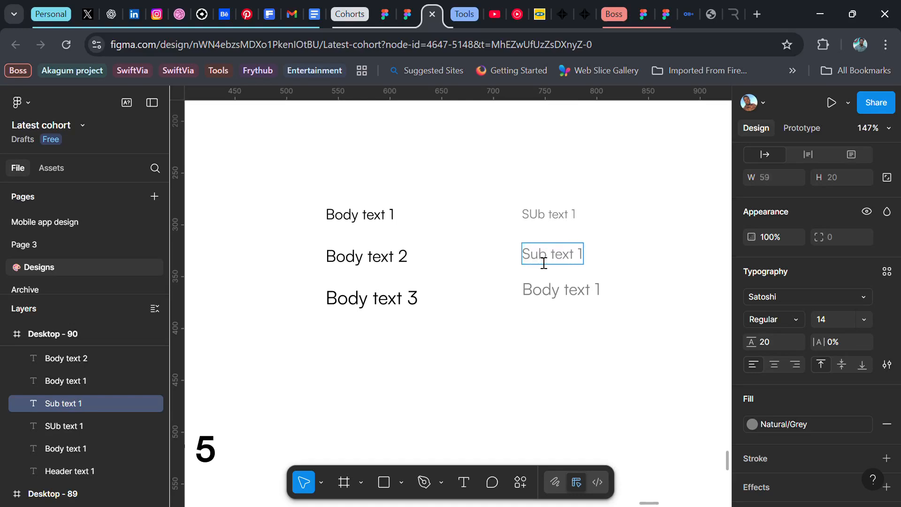
key(BackSpace)
text(2)
Step: Change the wording of the lowest grey text in the third column to "Sub text 3" and deselect it
double_click(544, 292)
text(Sub)
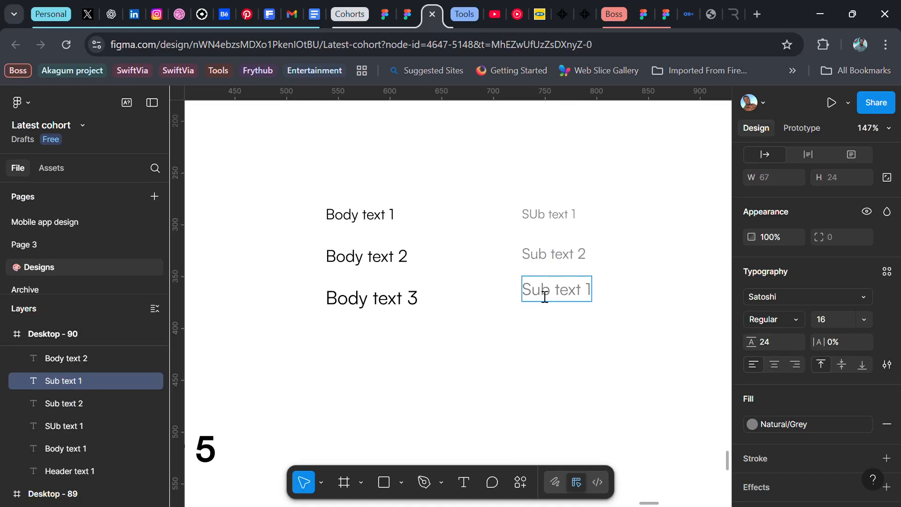
key(BackSpace)
text(3)
key(Escape)
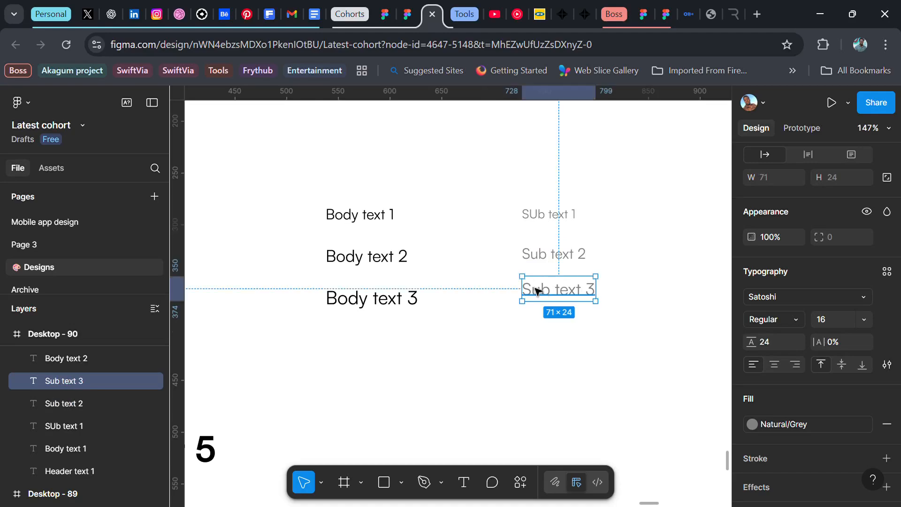
scroll(544, 296, down, 5)
scroll(472, 363, up, 3)
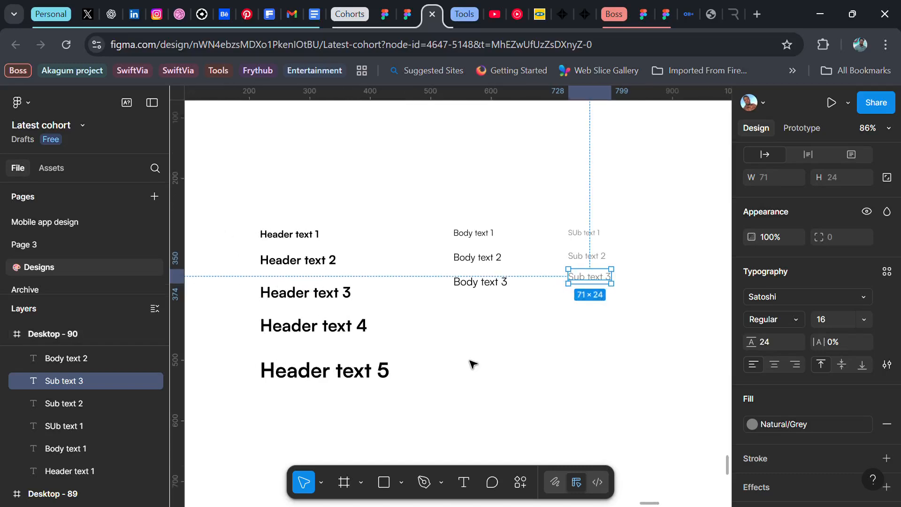
click(478, 344)
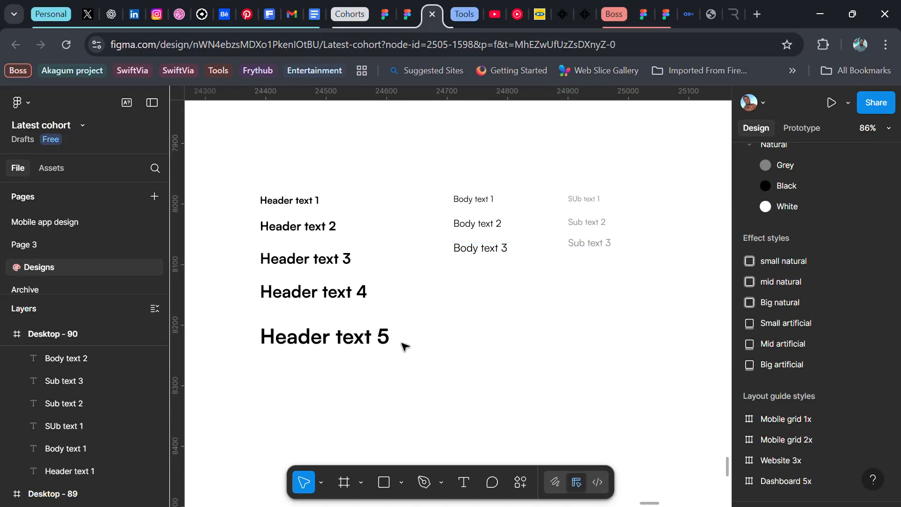
Step: Generate text styles from all header, body and sub texts on the frame with the Styler plugin's Generate Styles command
drag(240, 170, 645, 395)
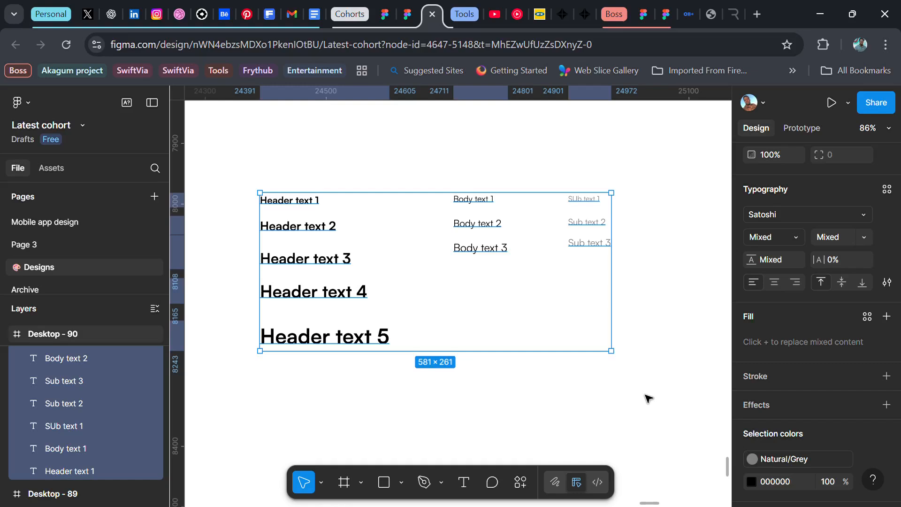
key(ctrl+k)
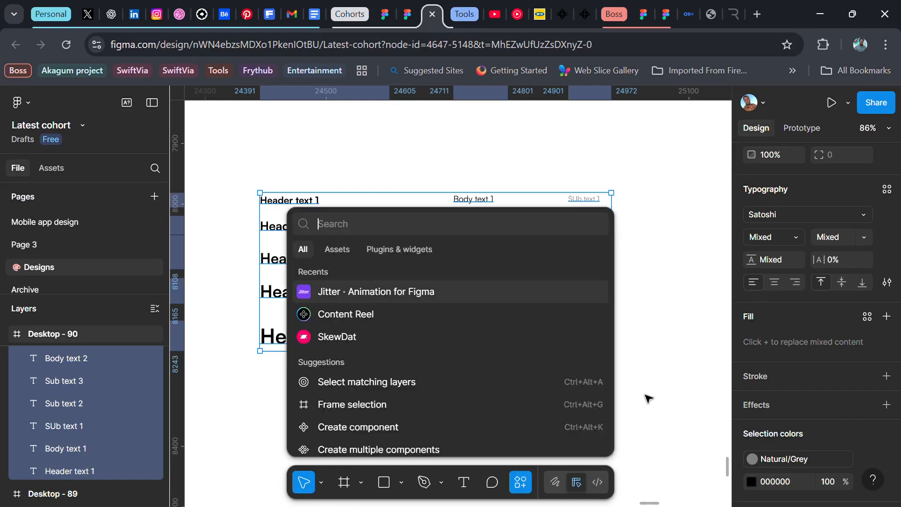
click(398, 251)
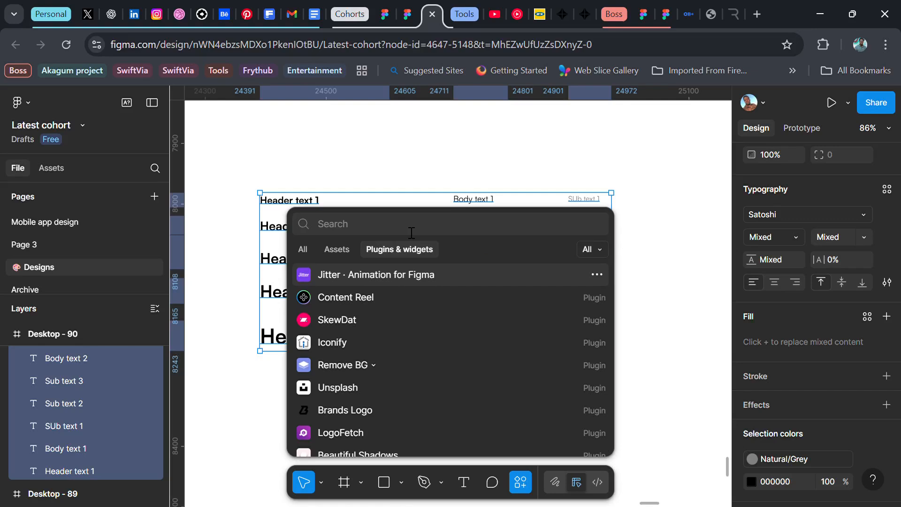
text(styler)
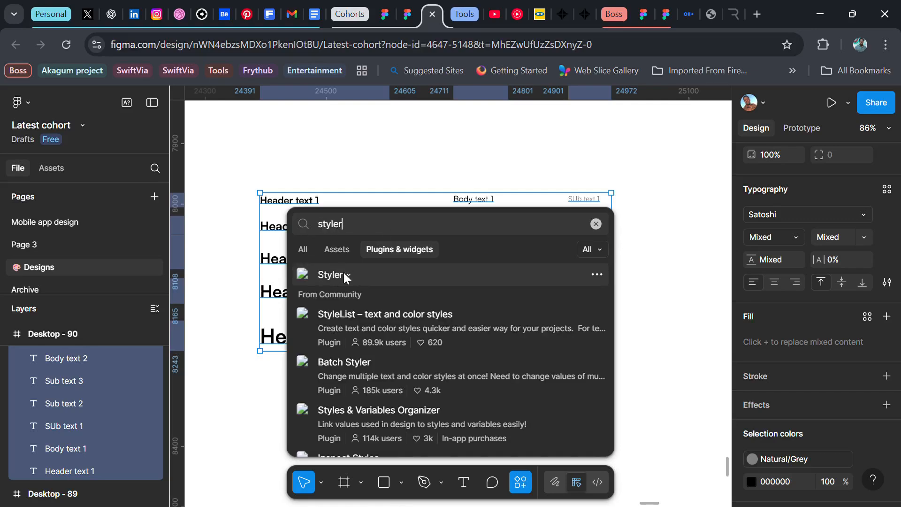
click(349, 275)
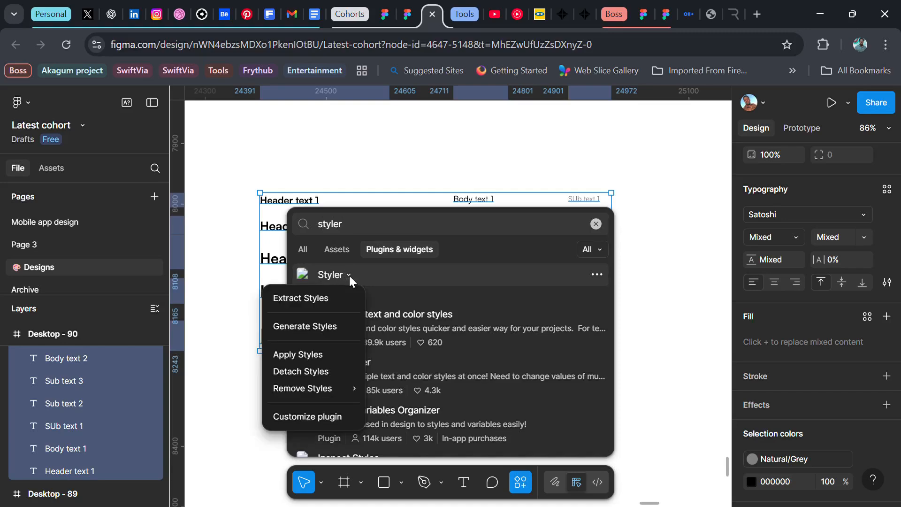
click(318, 327)
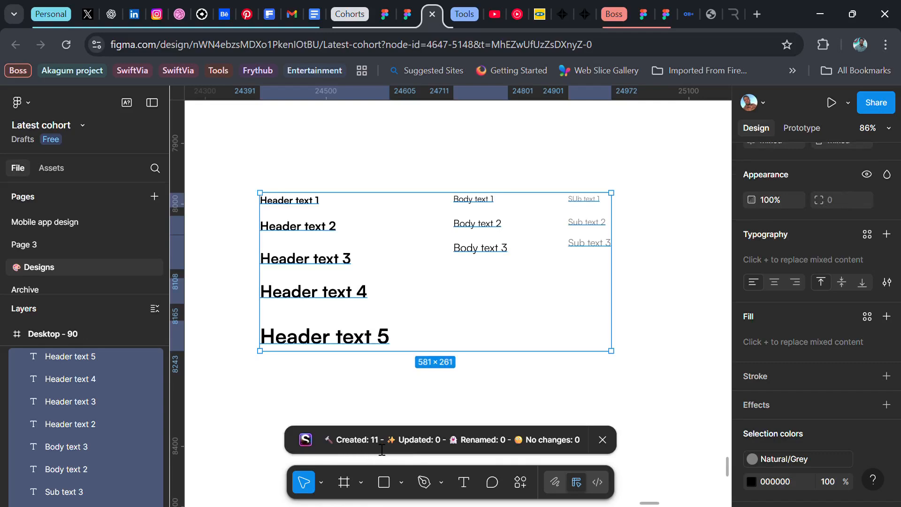
Step: Deselect the texts and look through the file's local text styles for the newly generated header, body and sub text entries
scroll(495, 332, down, 5)
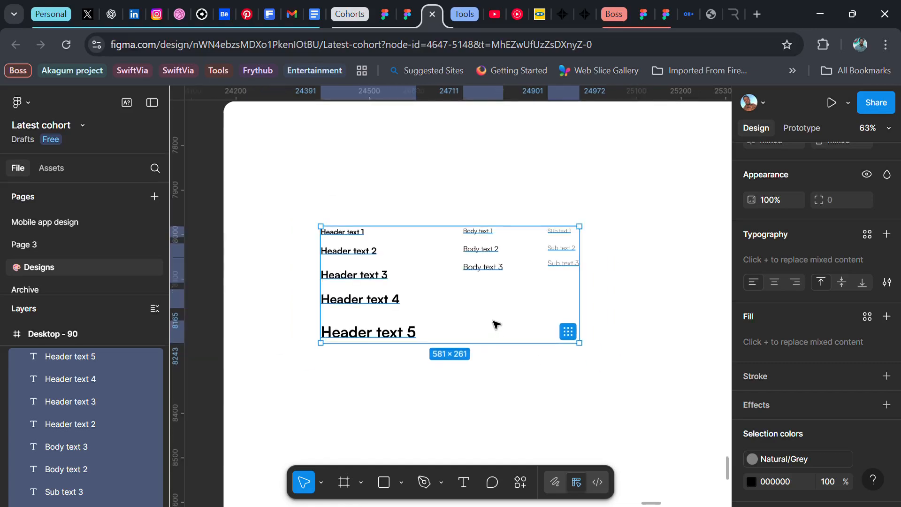
scroll(507, 314, up, 3)
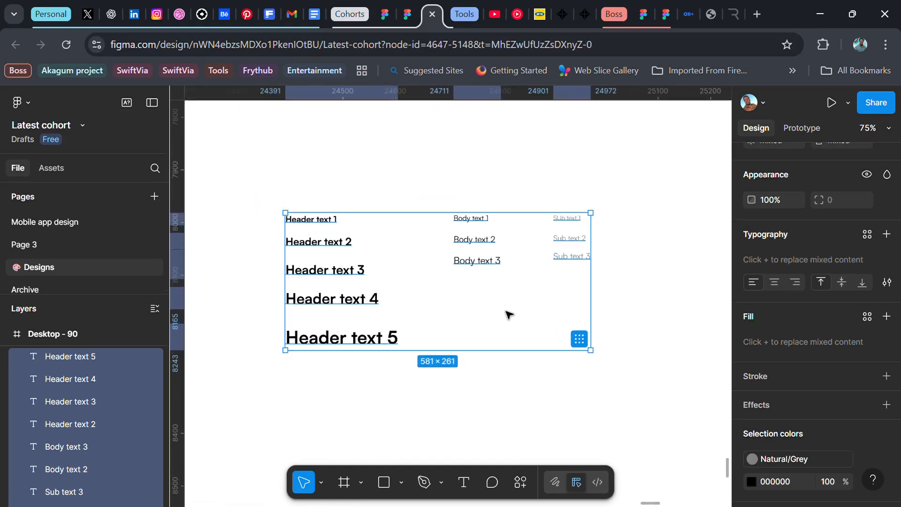
scroll(504, 249, down, 2)
click(498, 164)
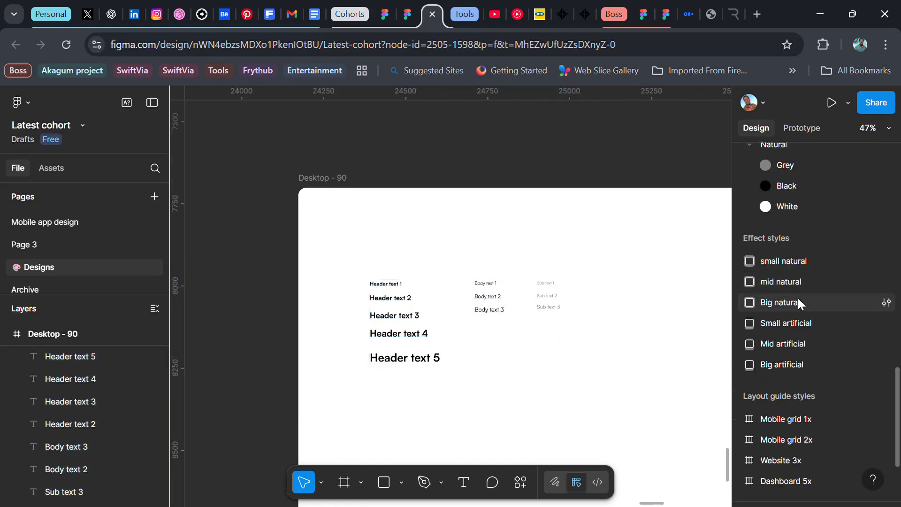
scroll(797, 297, down, 3)
scroll(794, 310, up, 2)
scroll(792, 315, up, 10)
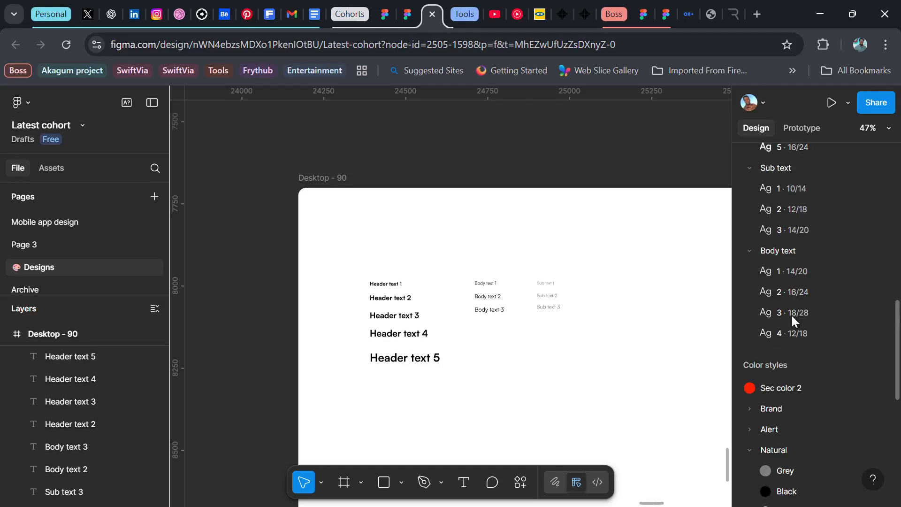
scroll(792, 315, up, 3)
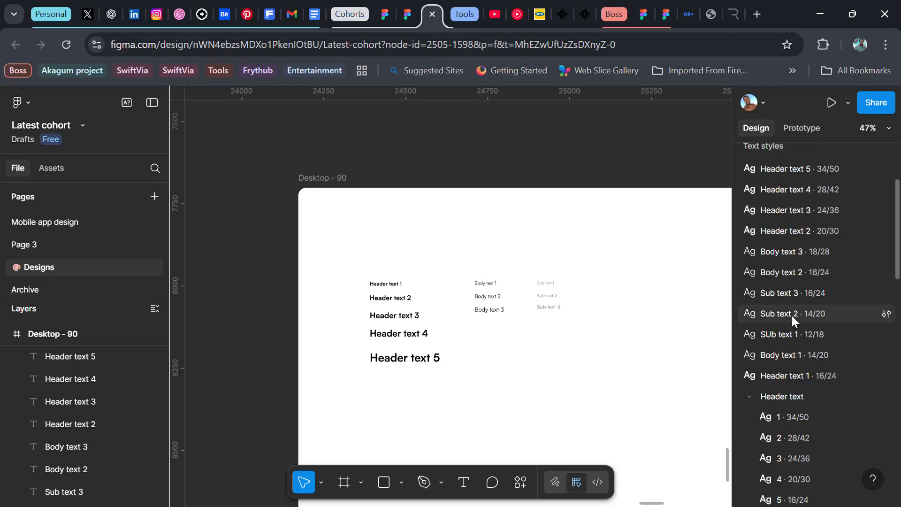
scroll(771, 247, up, 2)
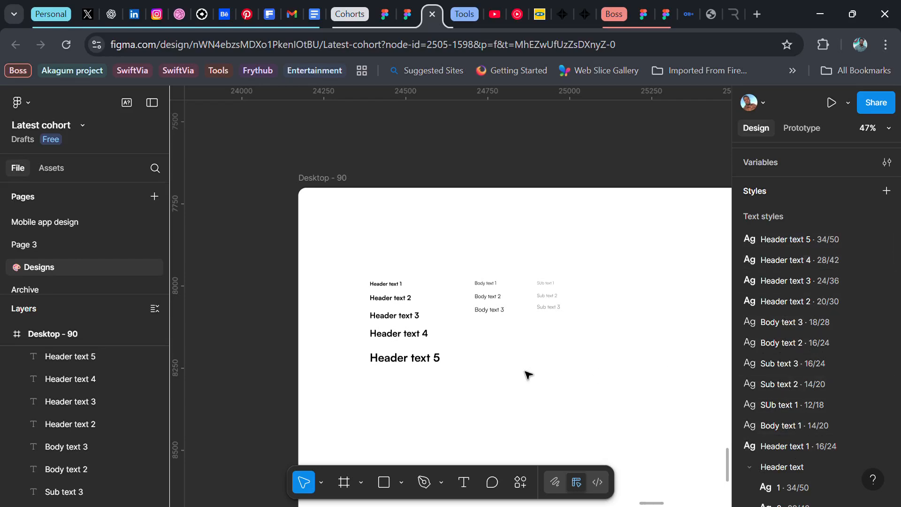
Step: Duplicate "Header text 5" to the empty area below the sub texts, at about X 728, Y 627, and detach its text style
scroll(499, 394, up, 3)
scroll(499, 388, down, 1)
drag(386, 310, 577, 365)
scroll(647, 383, up, 5)
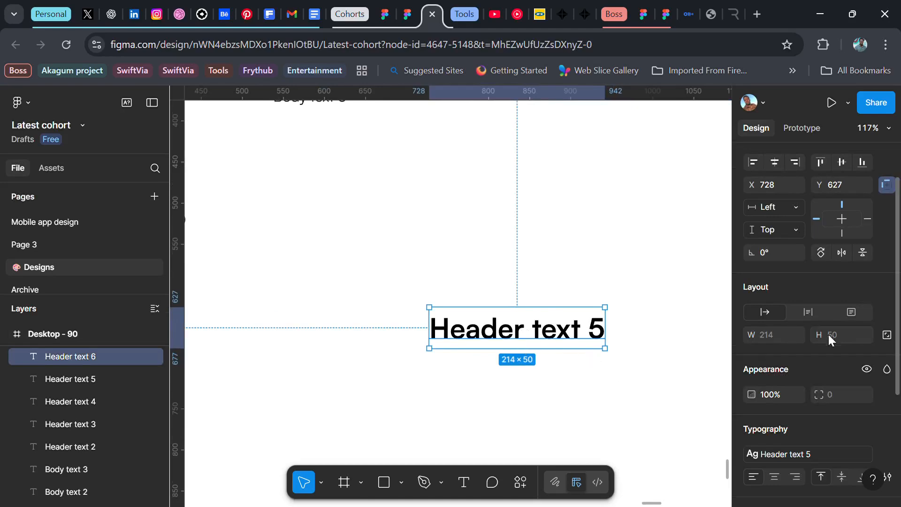
scroll(829, 341, down, 3)
click(886, 314)
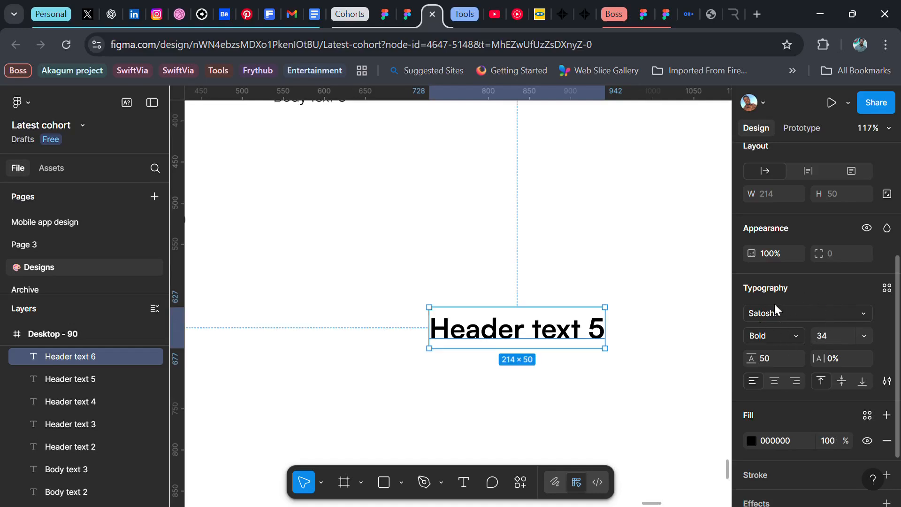
Step: Try the Body text 3 and Header text 3 text styles on the duplicated header text
click(885, 290)
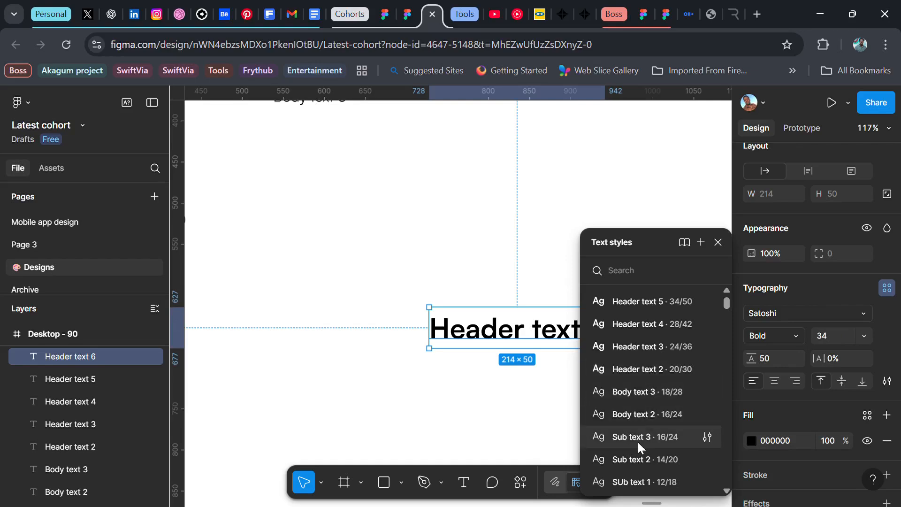
click(640, 391)
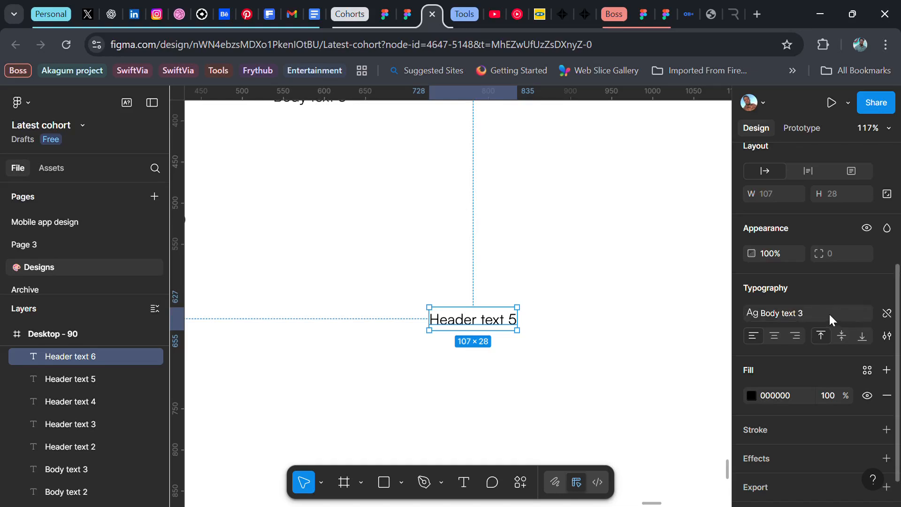
click(814, 313)
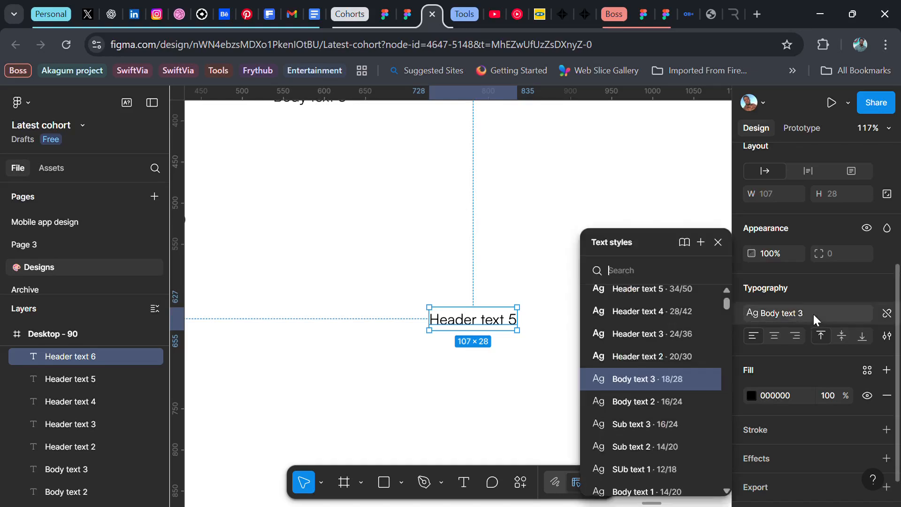
click(635, 334)
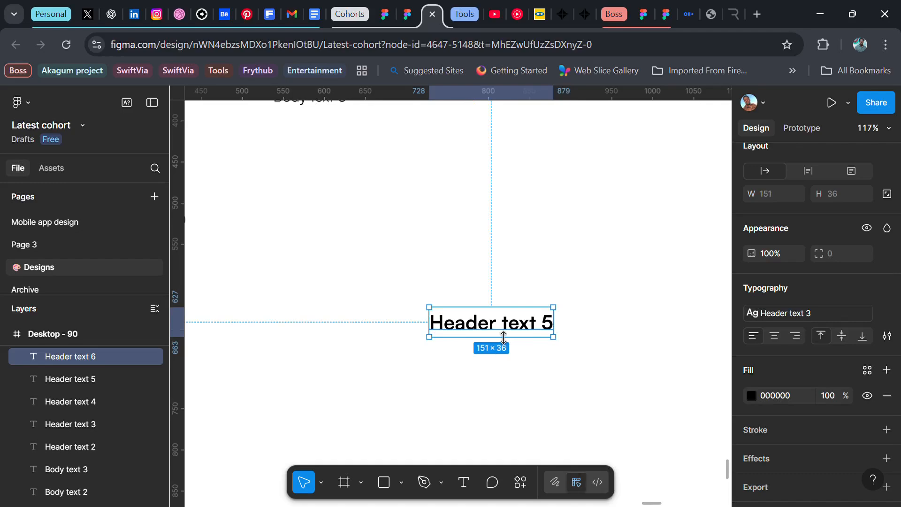
Step: Apply the SUb text 1 text style to the duplicated header text and deselect it
click(798, 311)
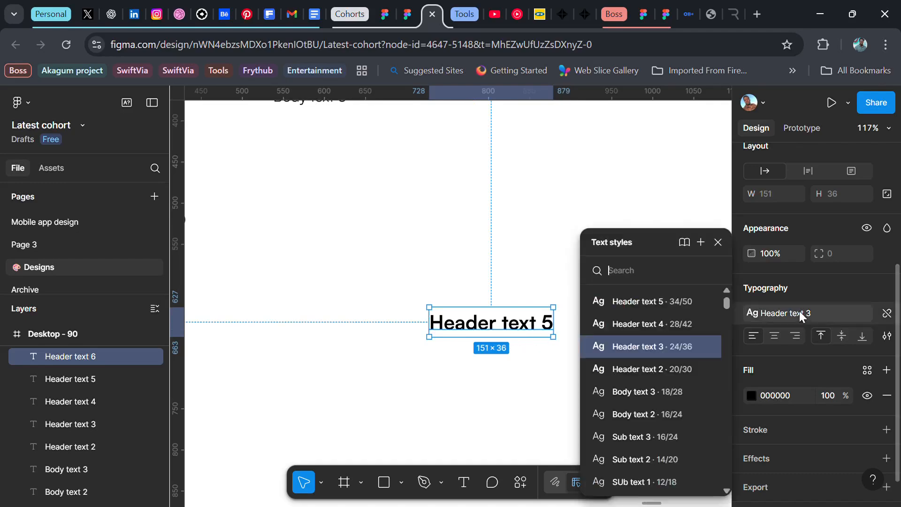
click(639, 481)
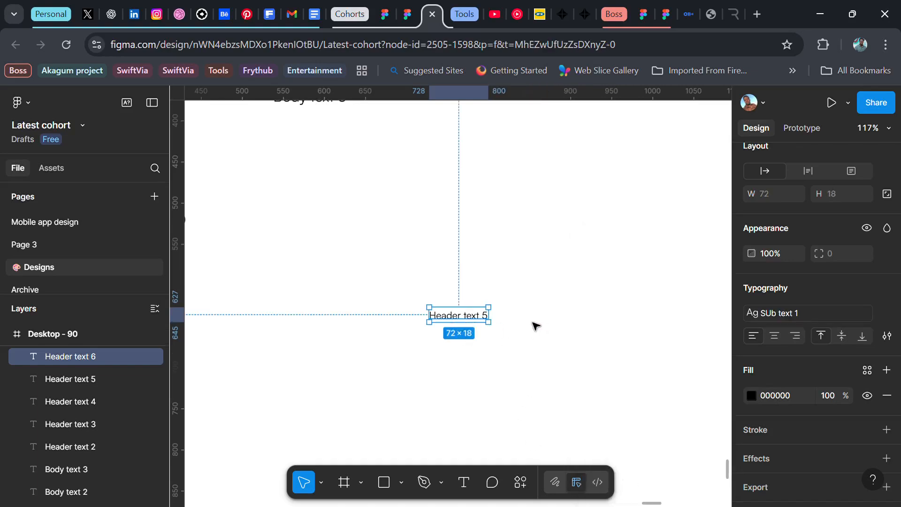
click(482, 337)
scroll(482, 338, down, 5)
scroll(266, 202, up, 5)
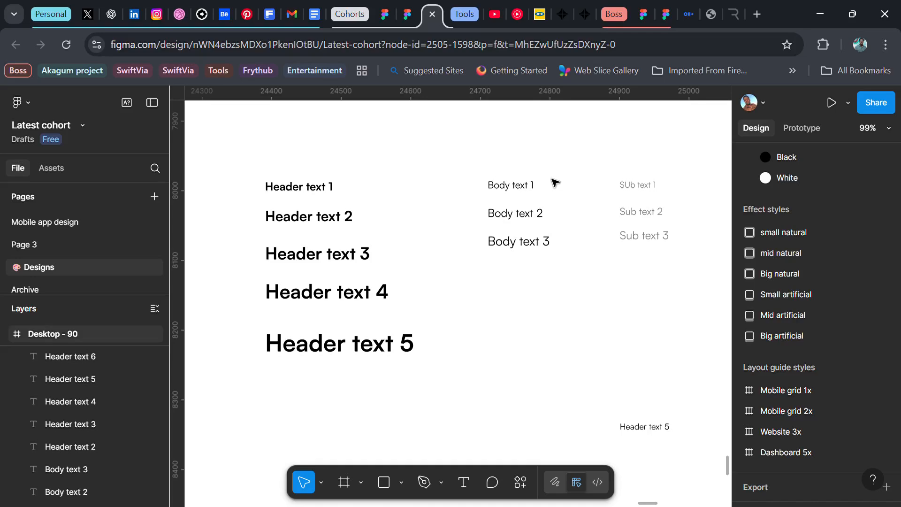
scroll(537, 201, down, 3)
scroll(538, 207, right, 2)
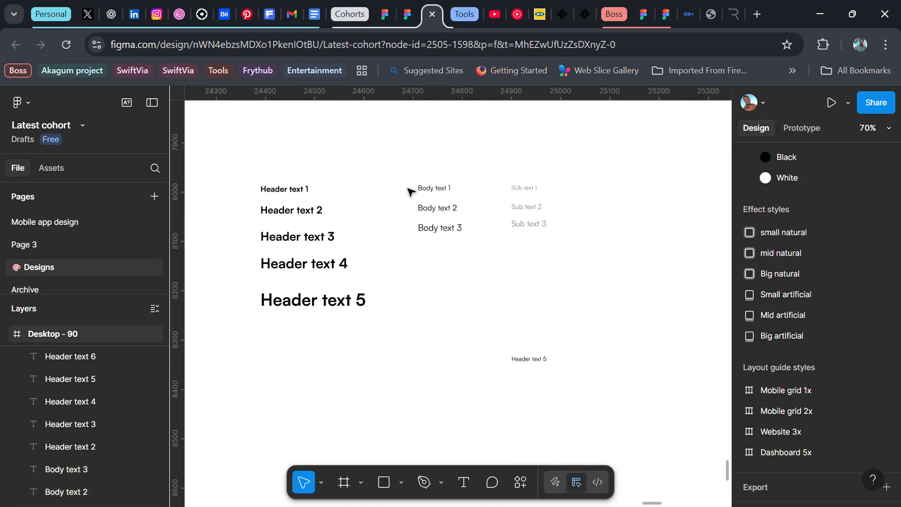
scroll(448, 237, up, 2)
scroll(464, 249, left, 1)
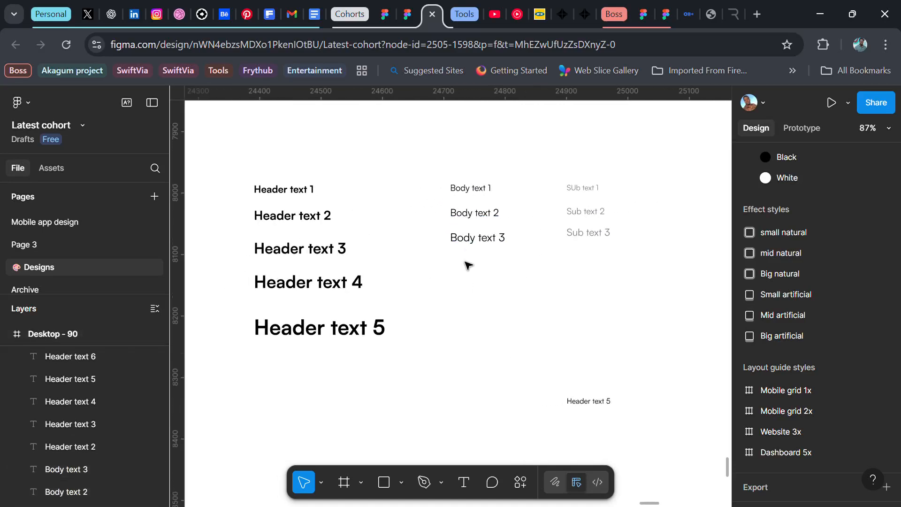